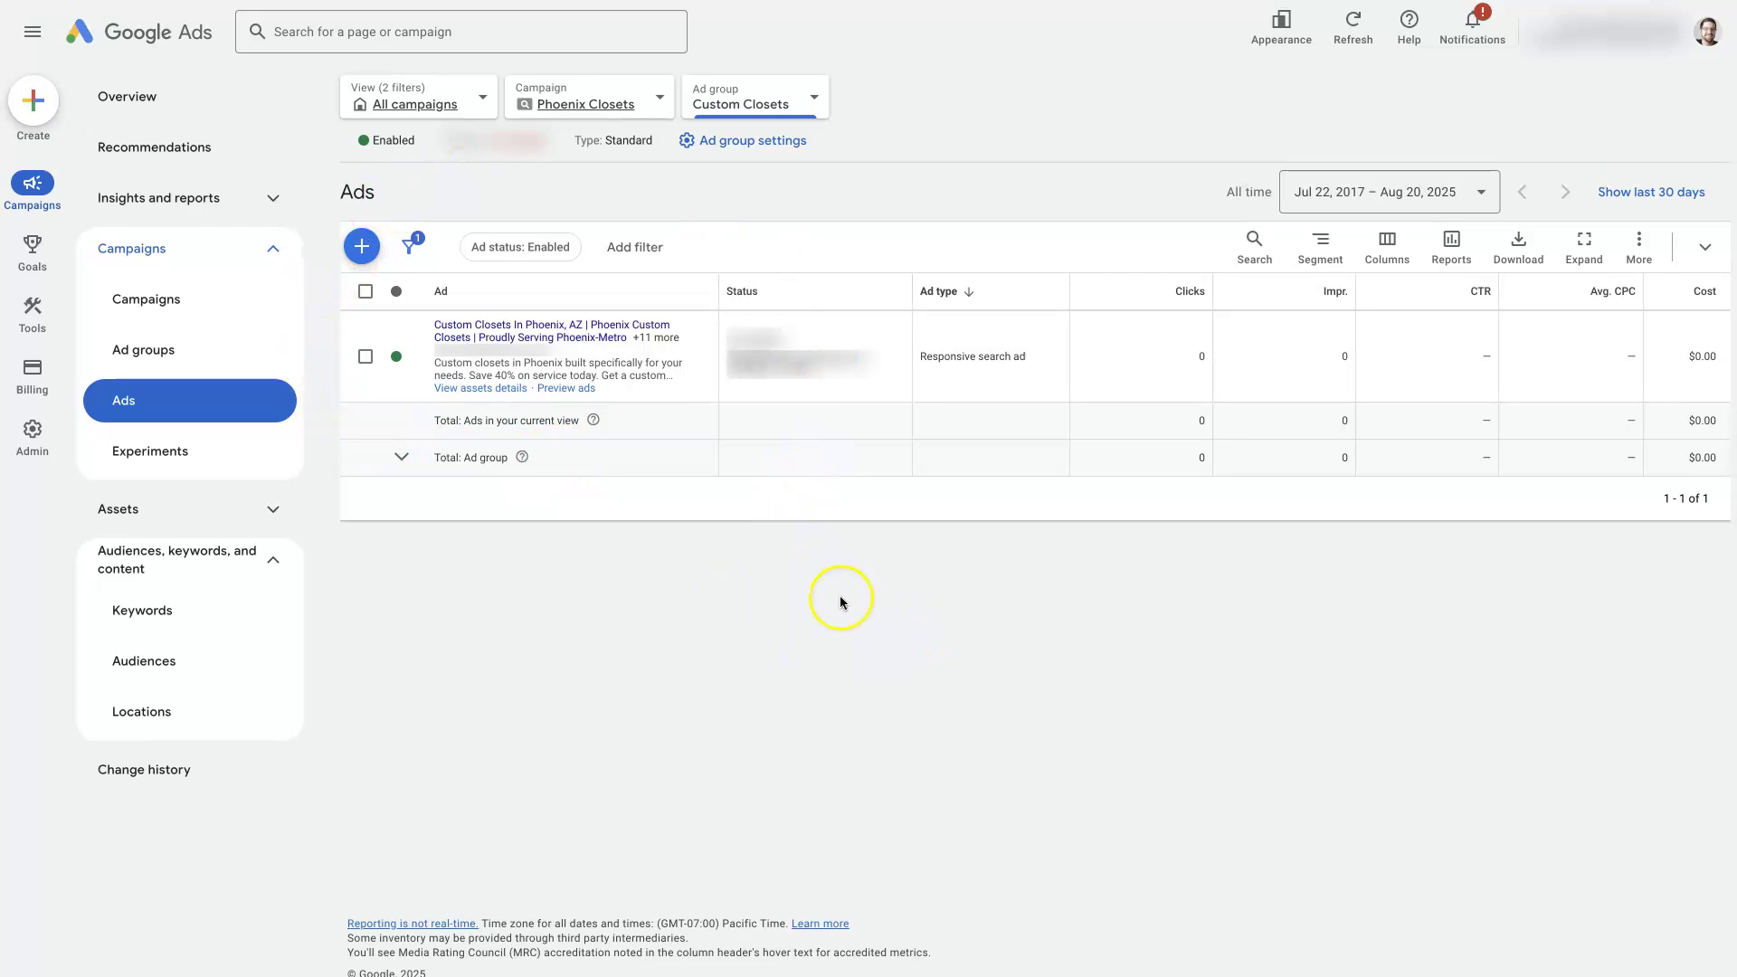
- Open the Custom Closets responsive search ad's edit form
left_click(167, 248)
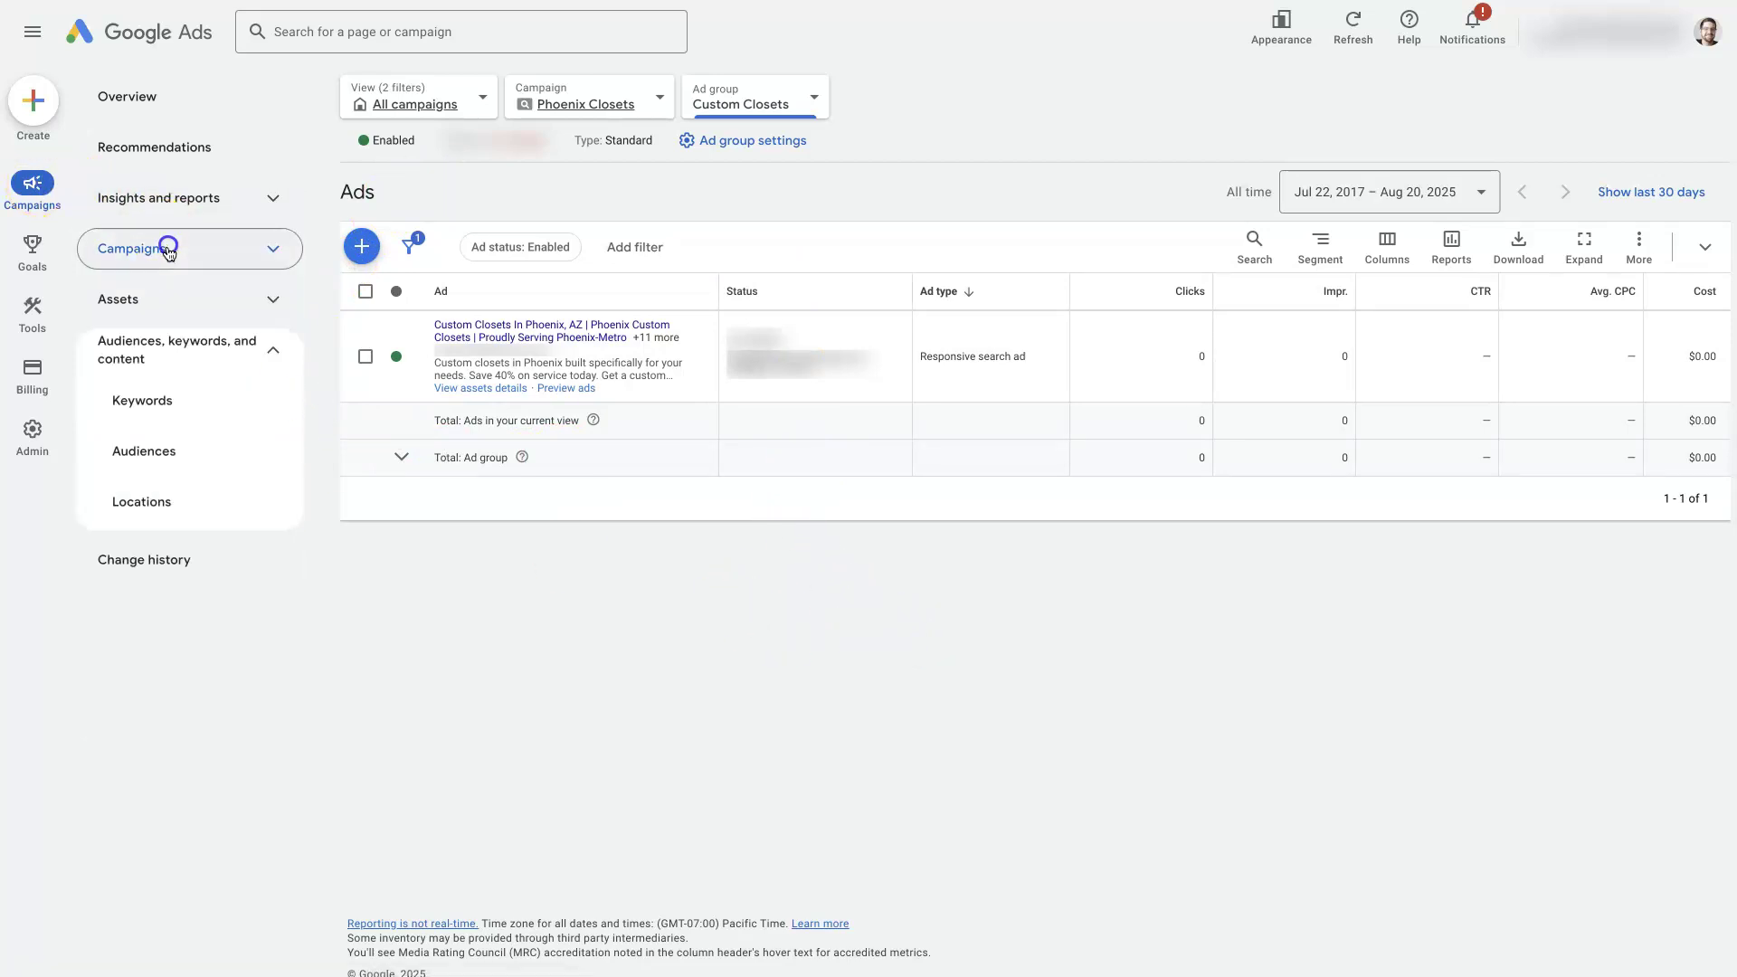
left_click(168, 247)
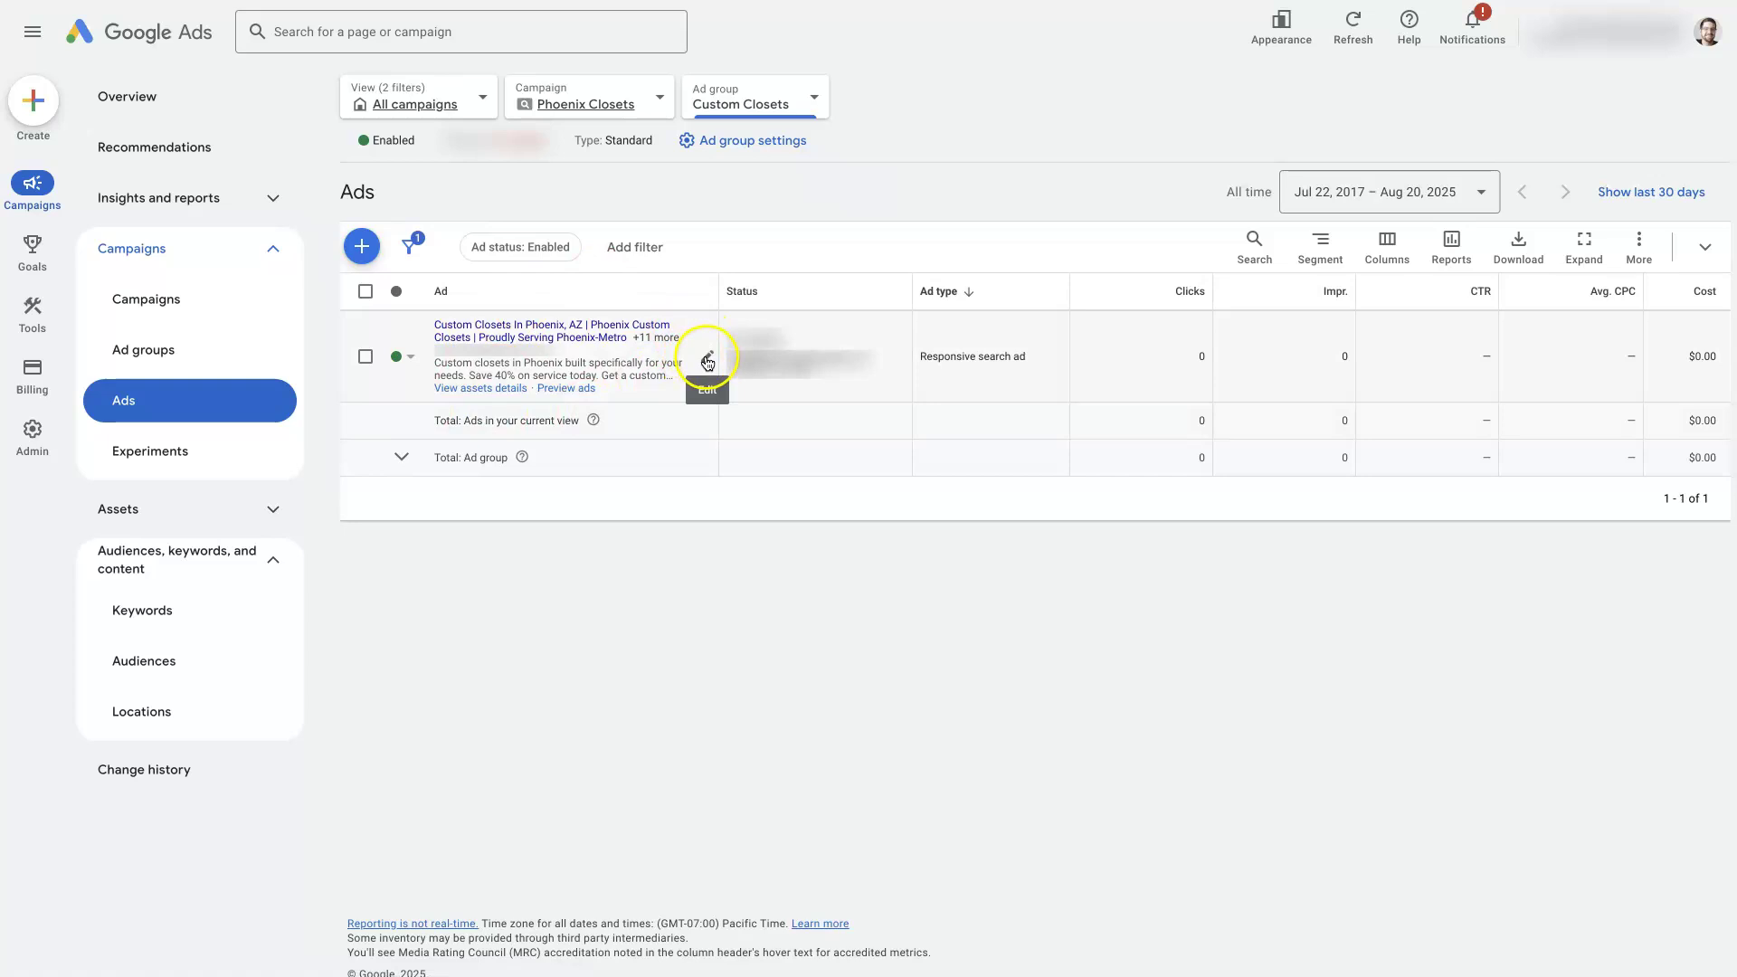
left_click(707, 363)
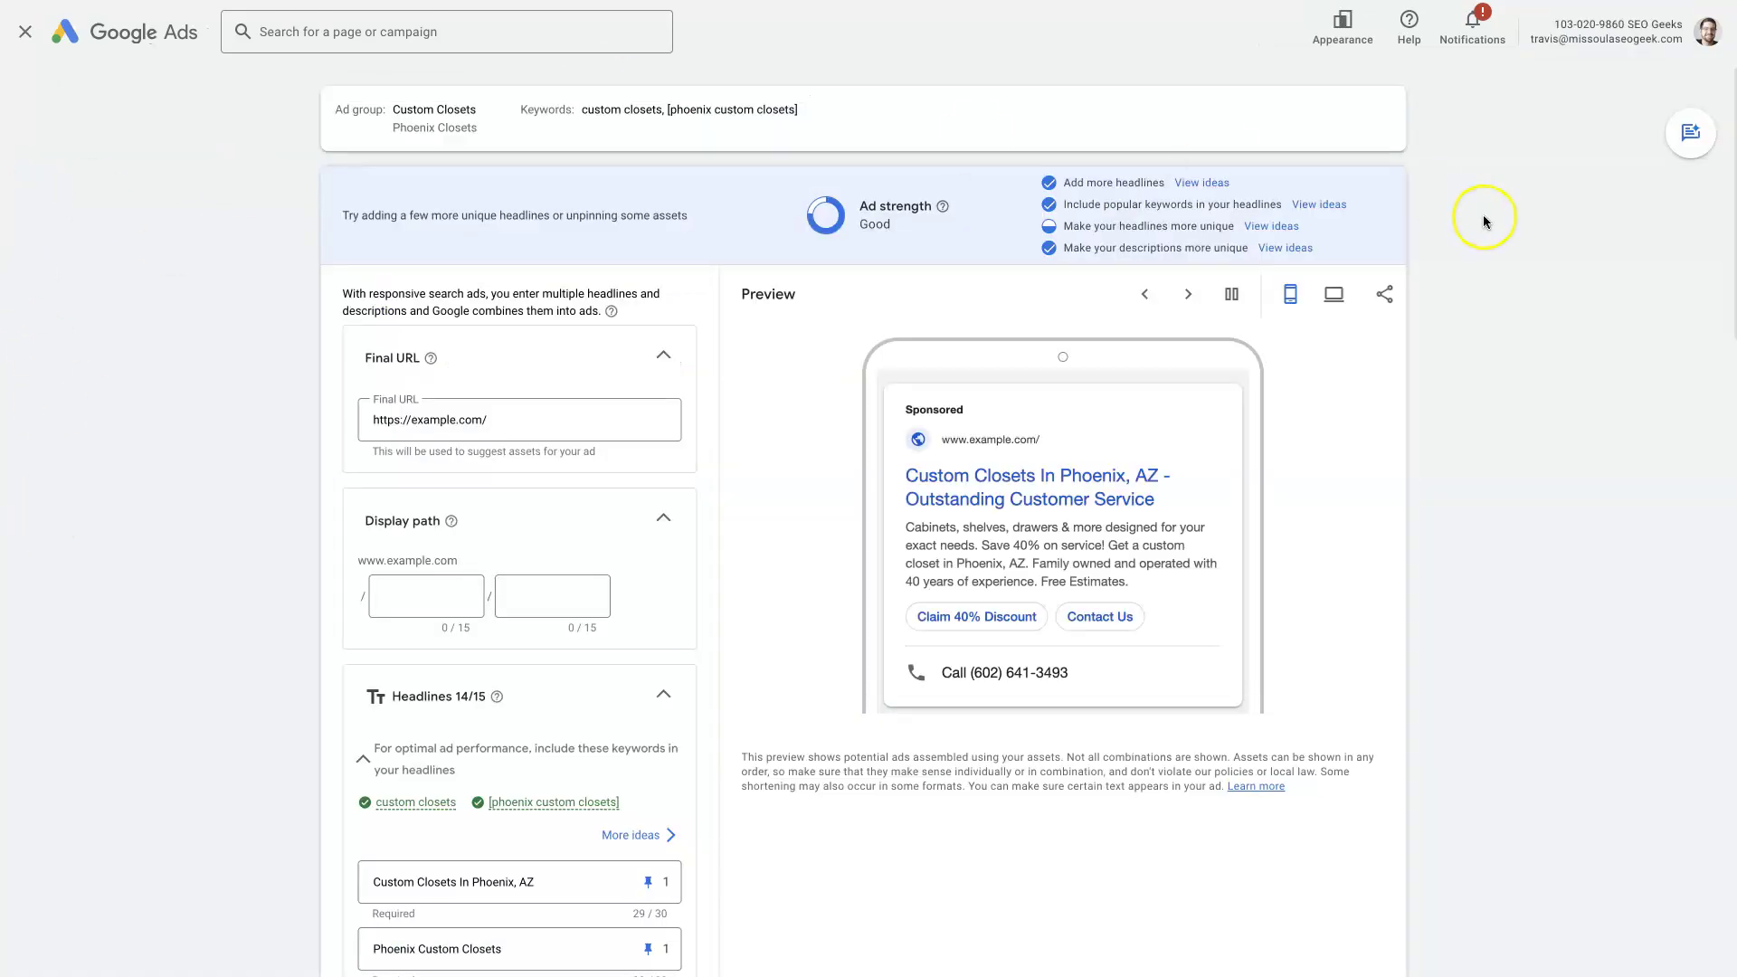
scroll(1468, 619, "down", 2)
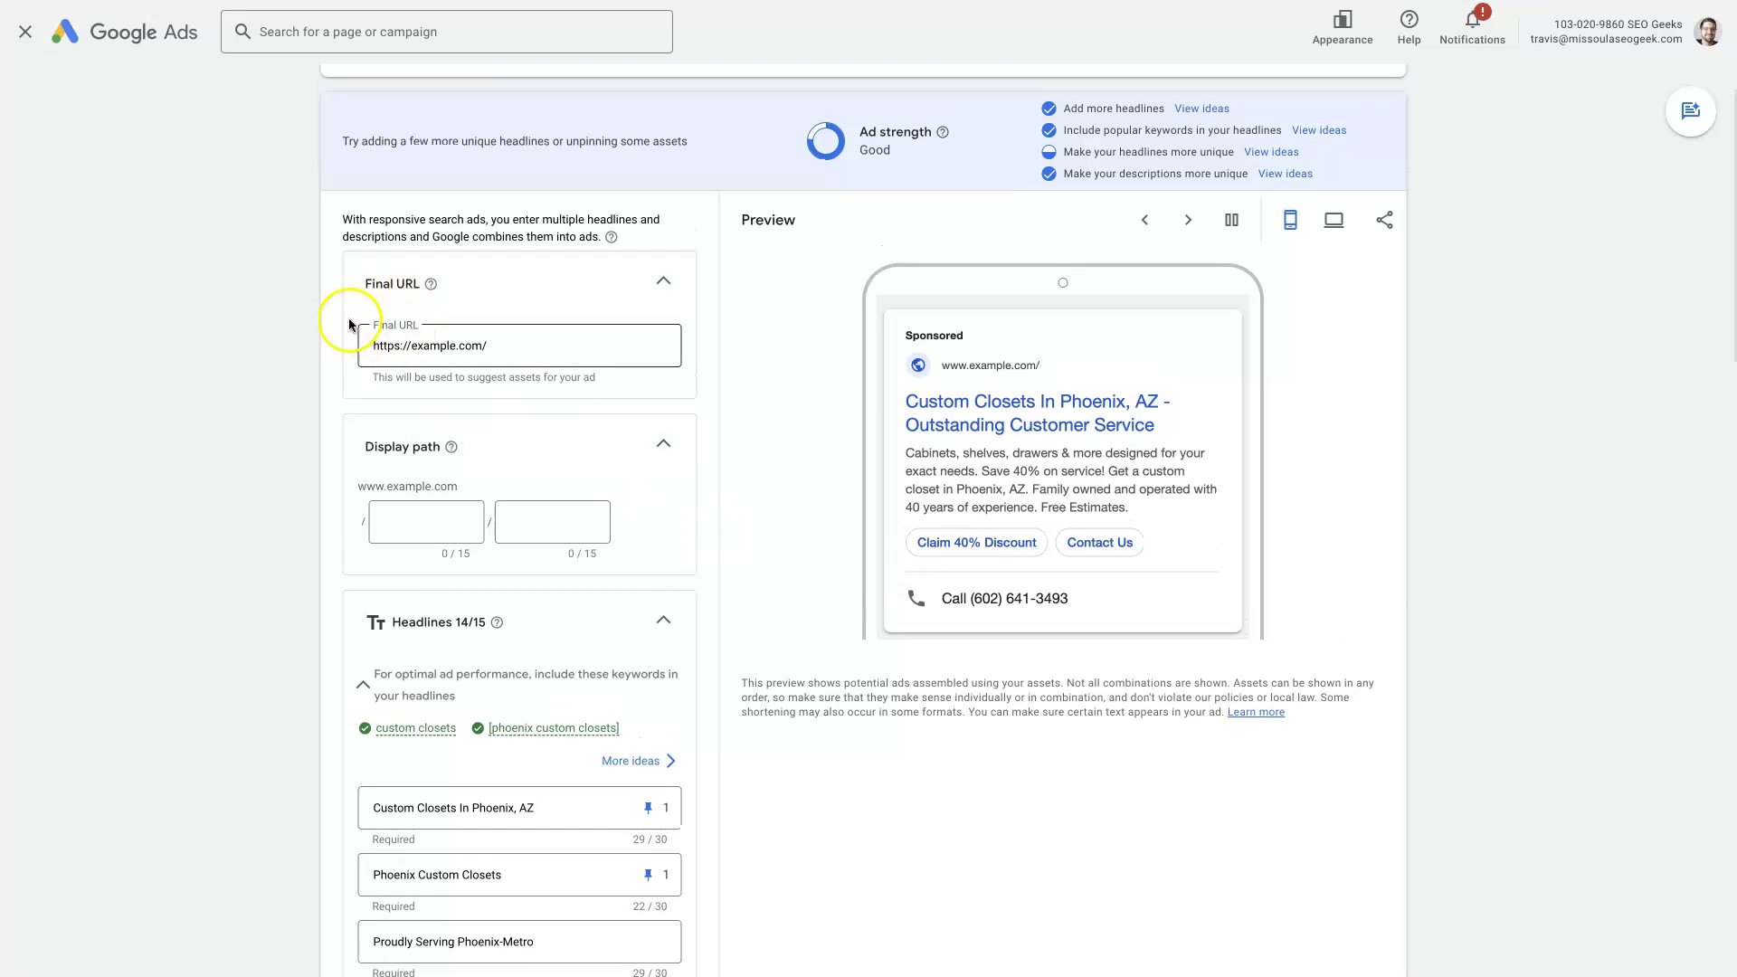
left_click(520, 344)
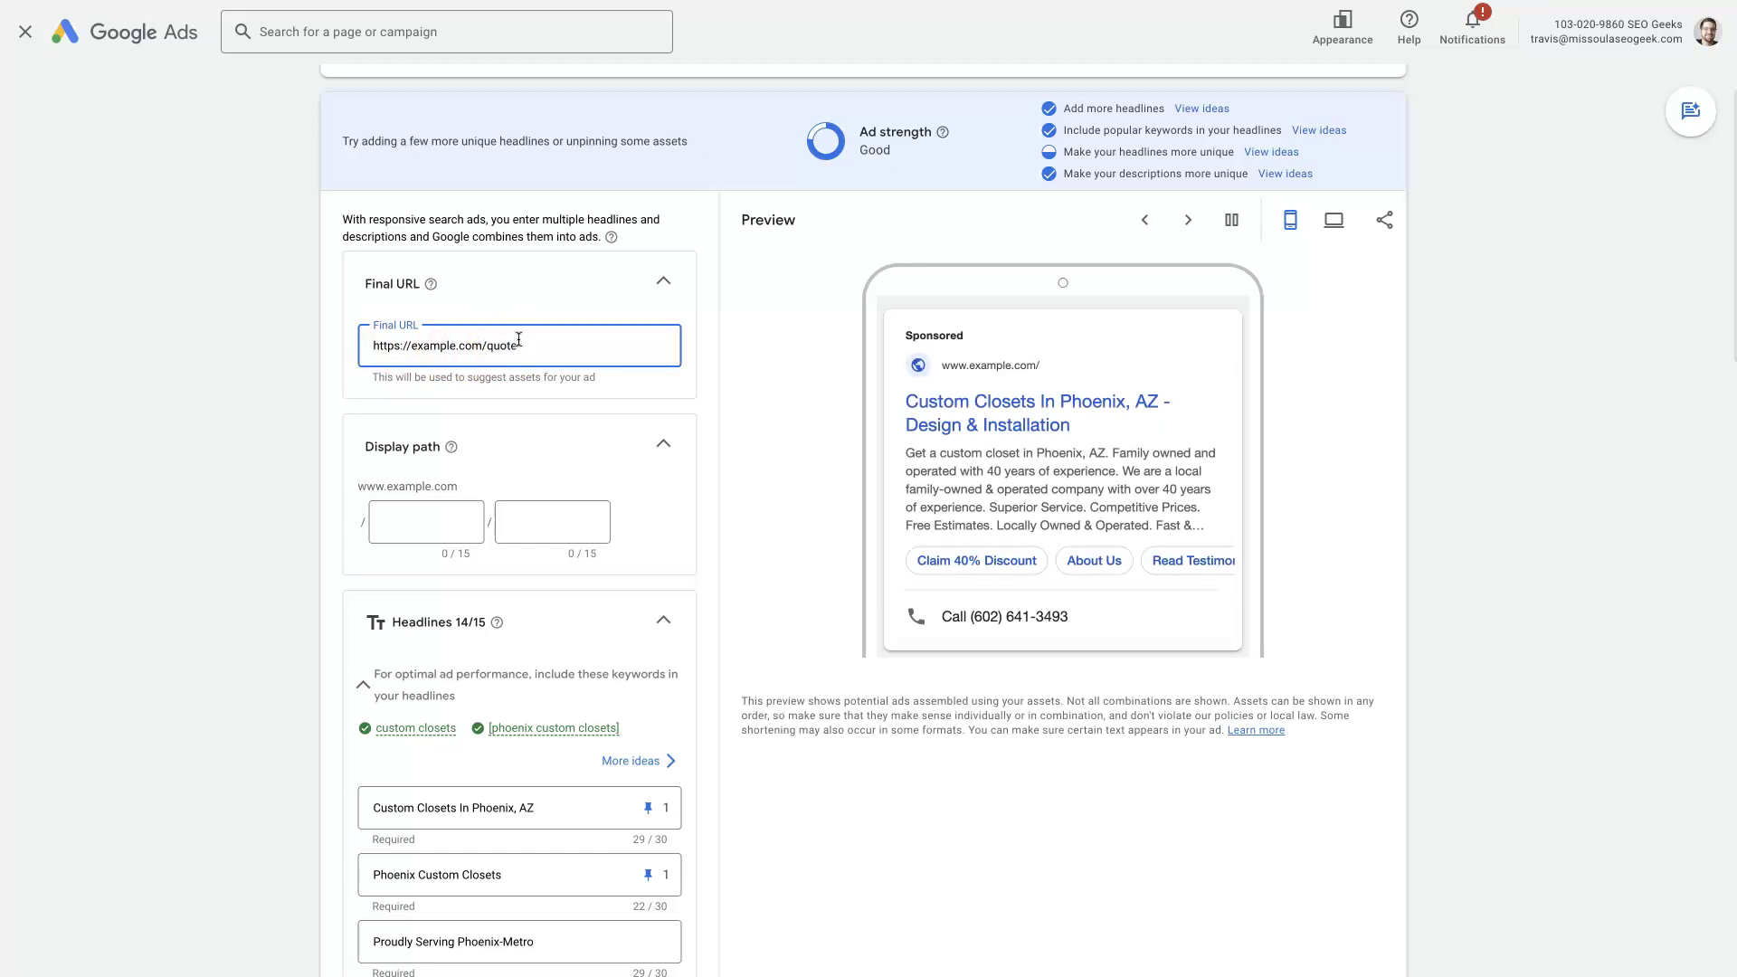
left_click(519, 342)
left_click_drag(523, 343, 495, 346)
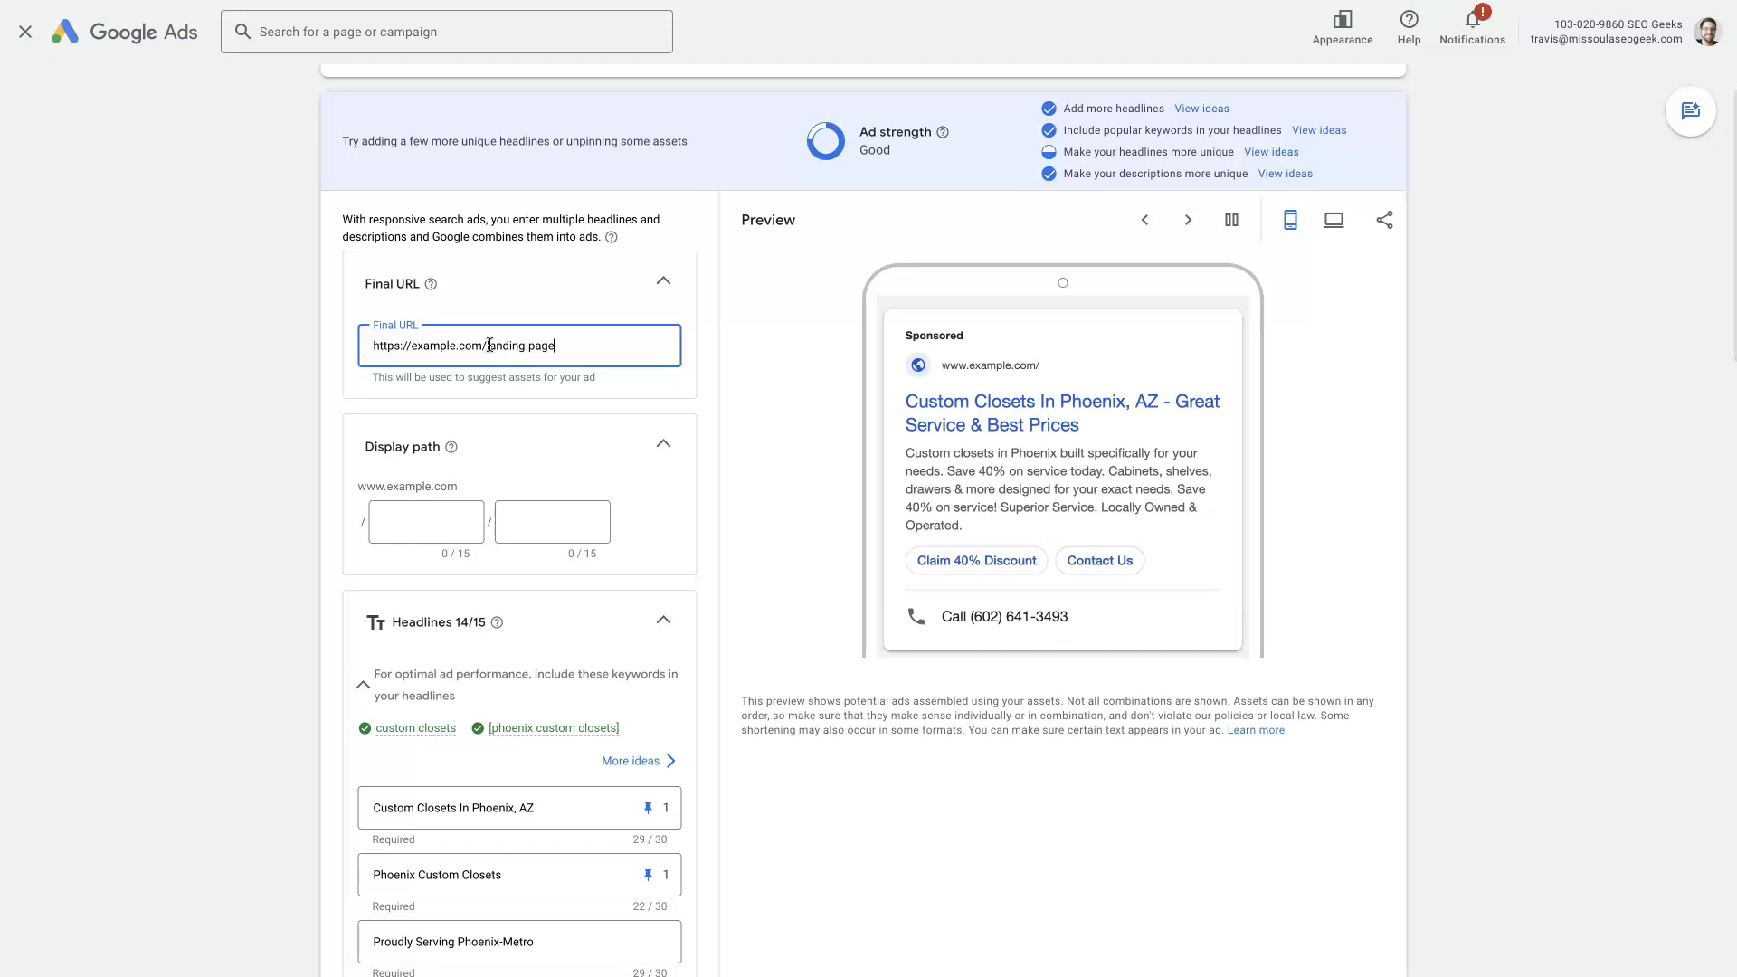
left_click(256, 360)
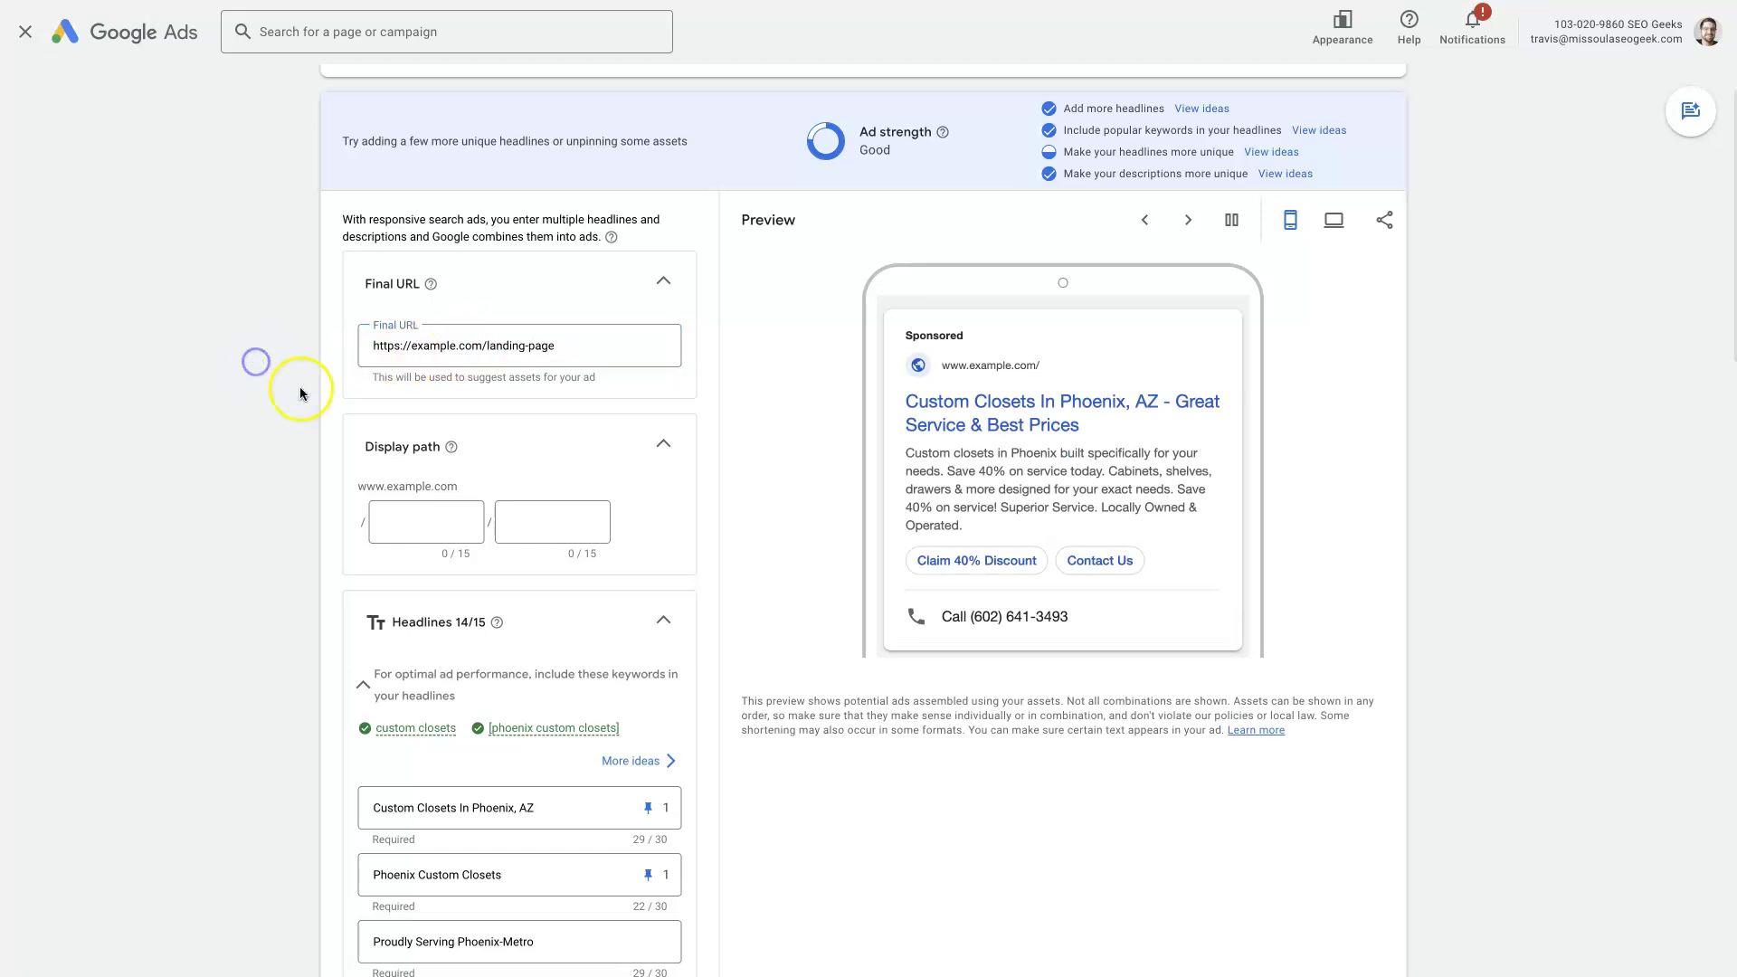
left_click(388, 347)
left_click(509, 365)
left_click_drag(565, 348, 357, 350)
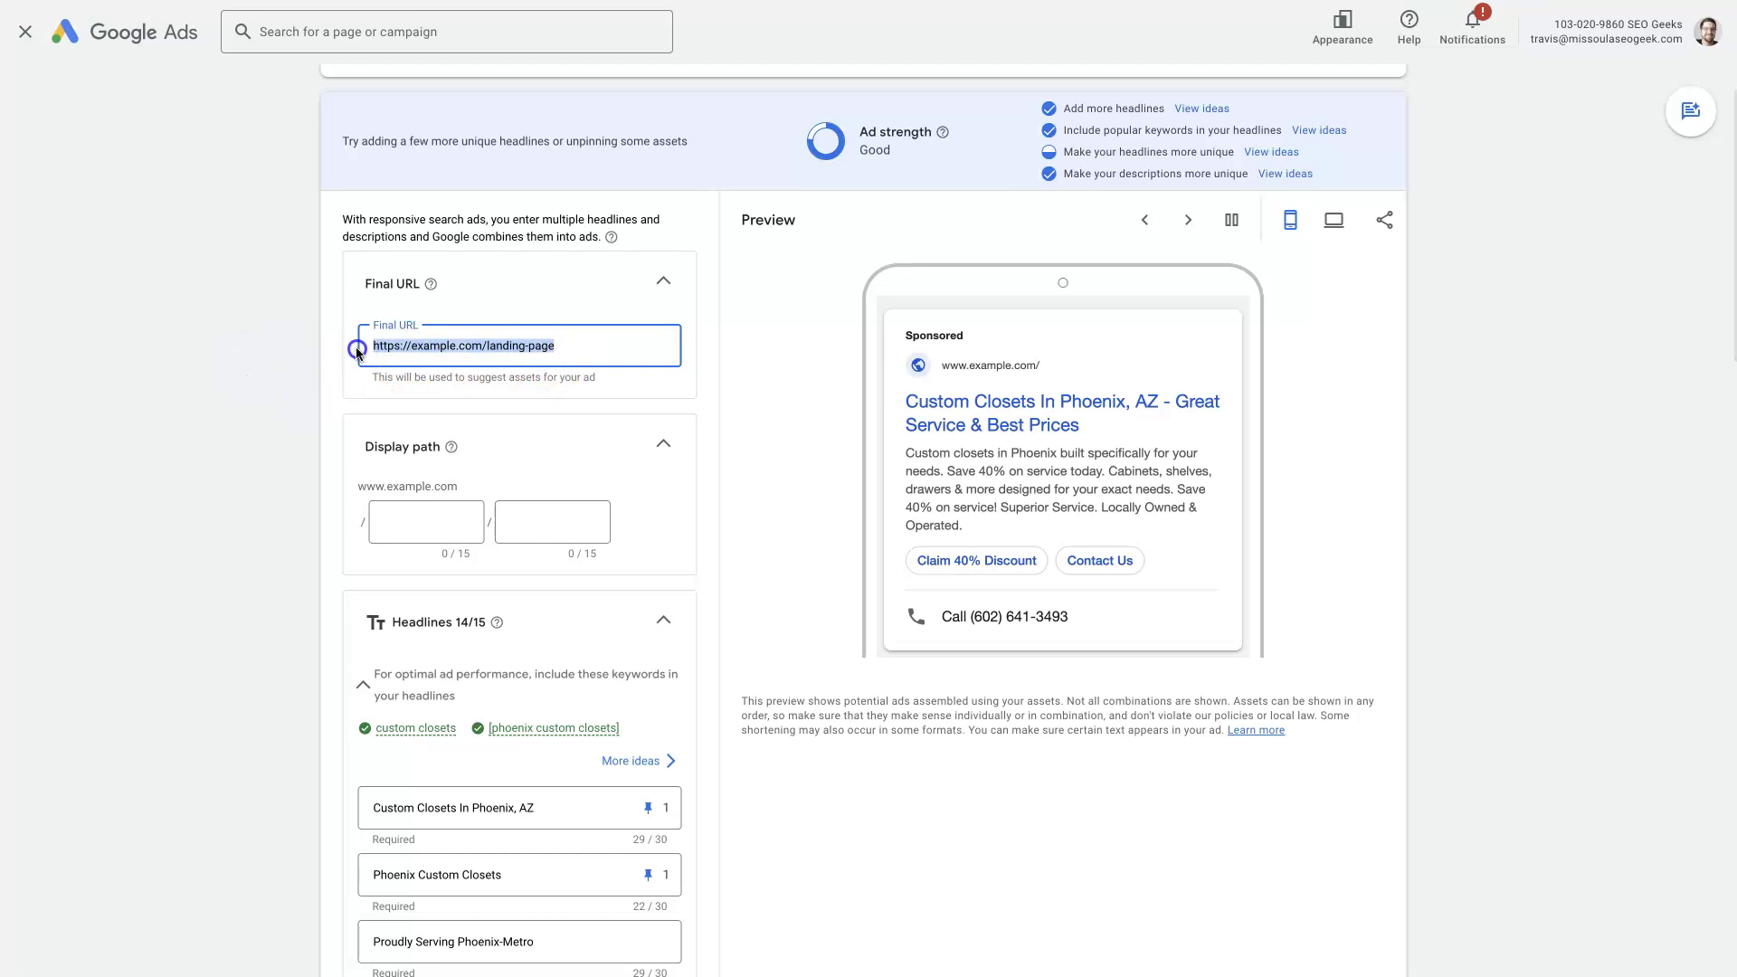
left_click(1617, 482)
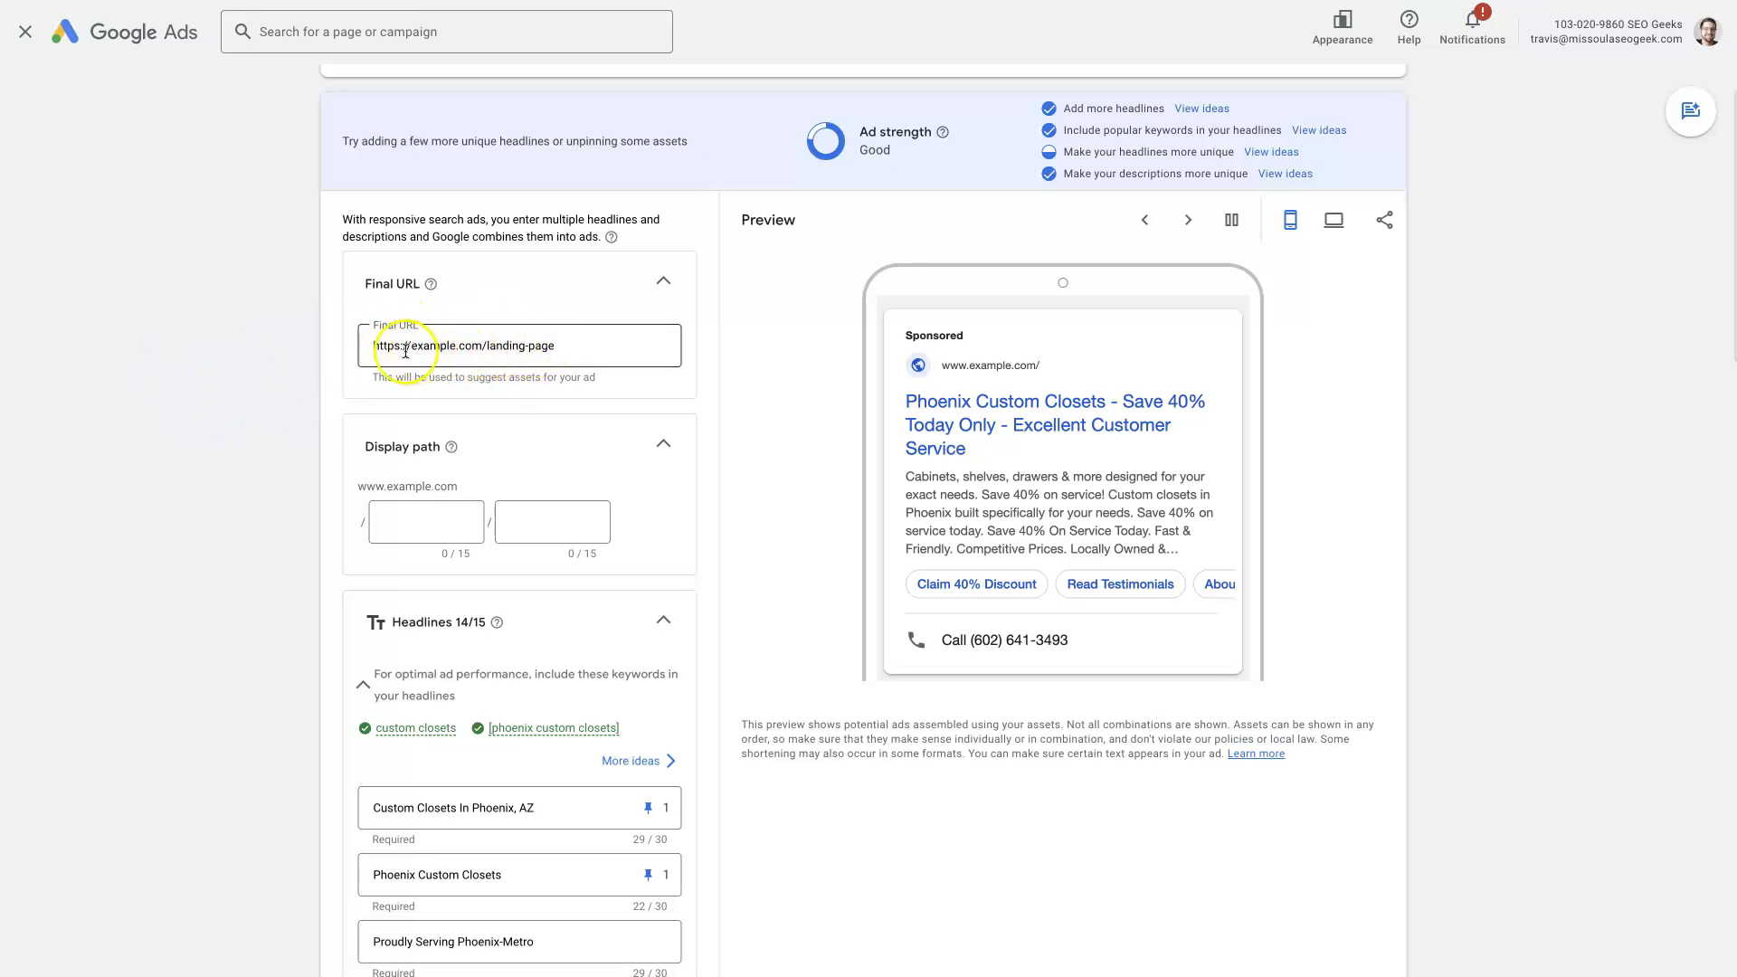
scroll(677, 684, "down", 4)
scroll(677, 684, "down", 15)
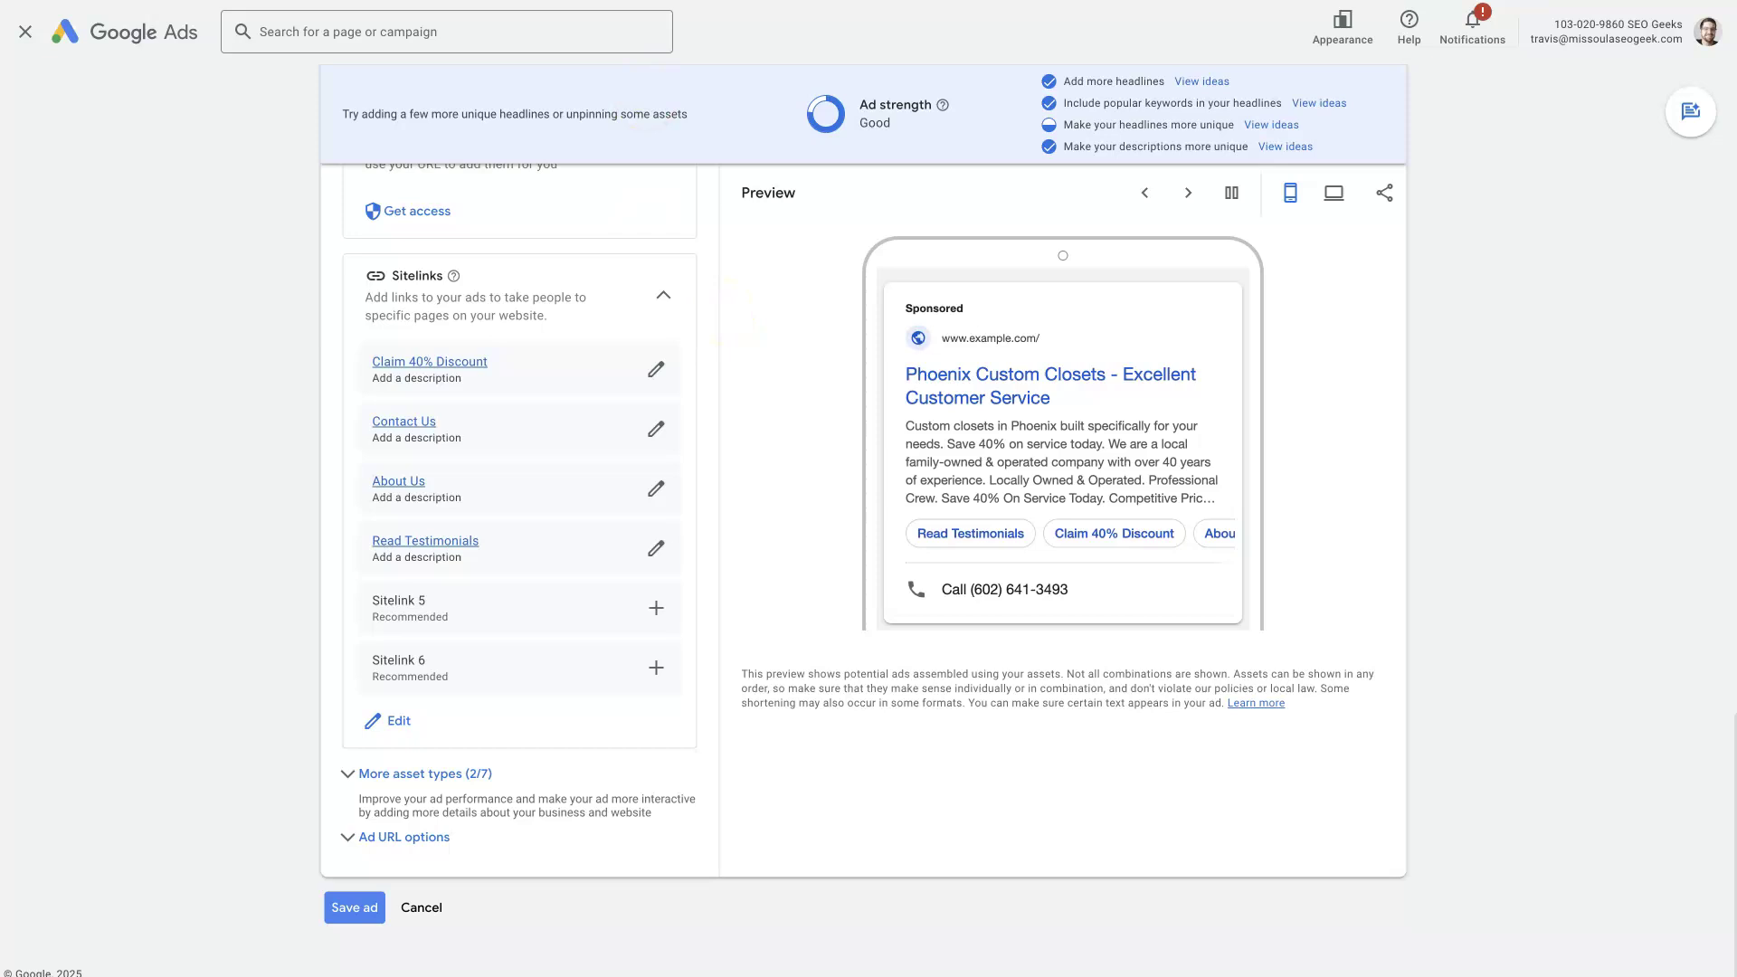
- Save the ad with its new final URL, returning to the Ads list
left_click(877, 669)
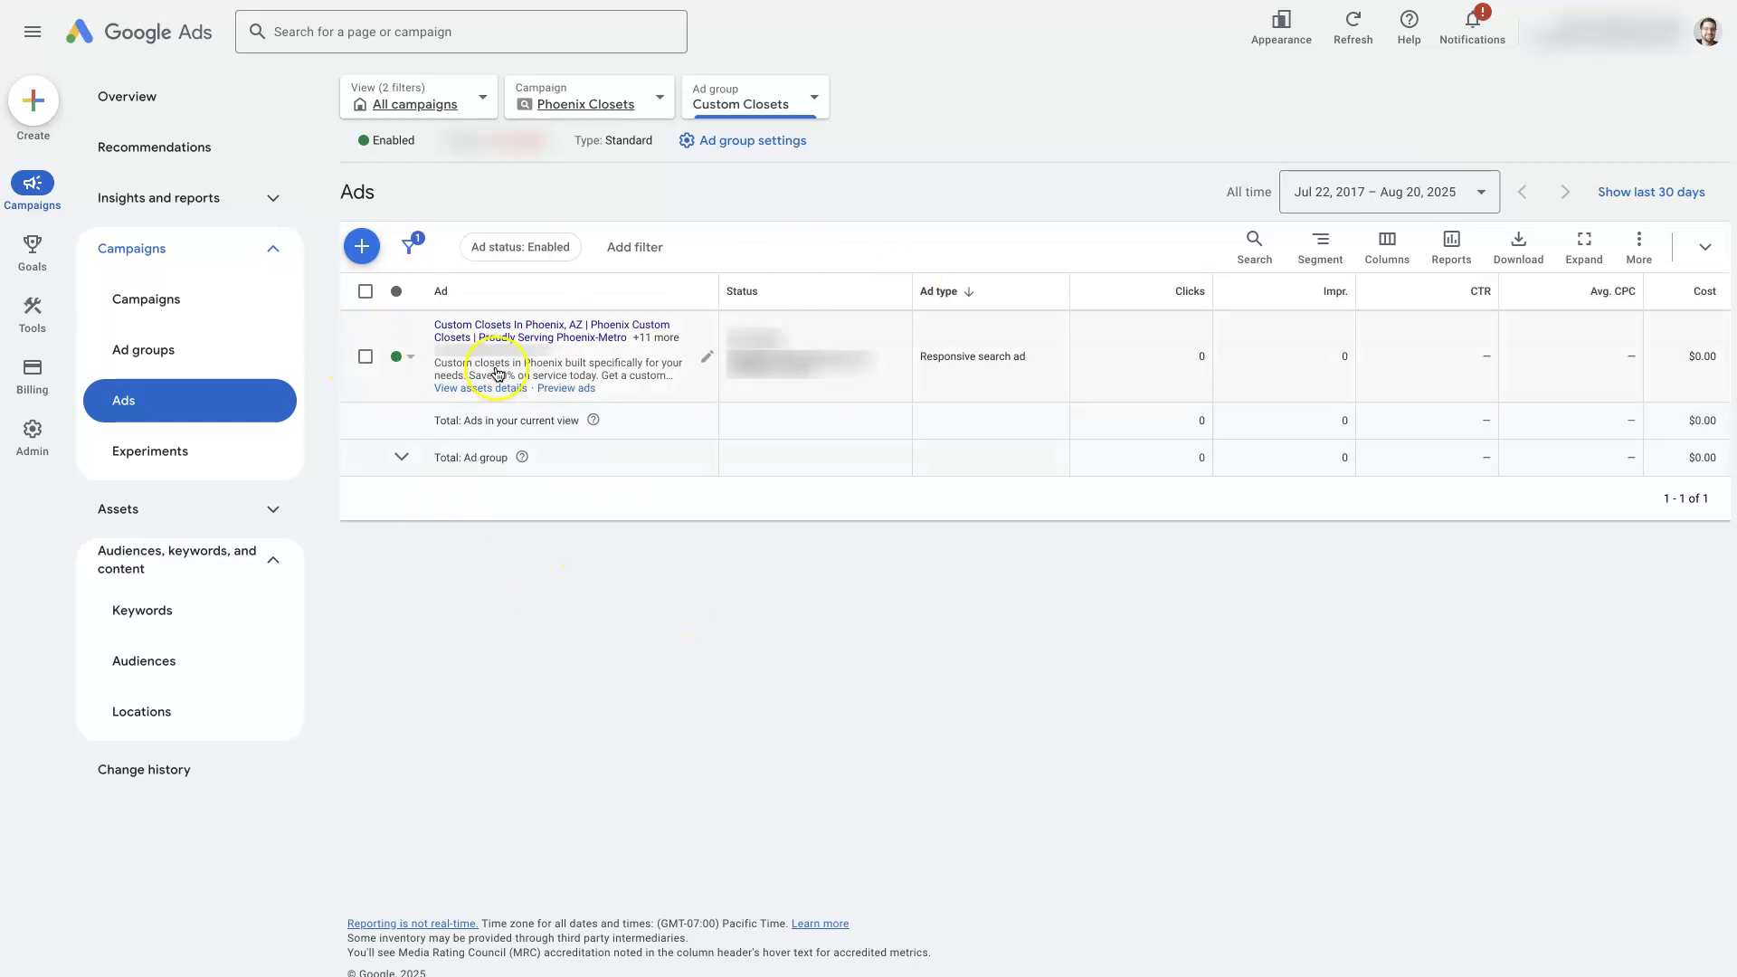
- Select the Custom Closets ad, copy it via Edit > Copy, then deselect it
left_click(365, 355)
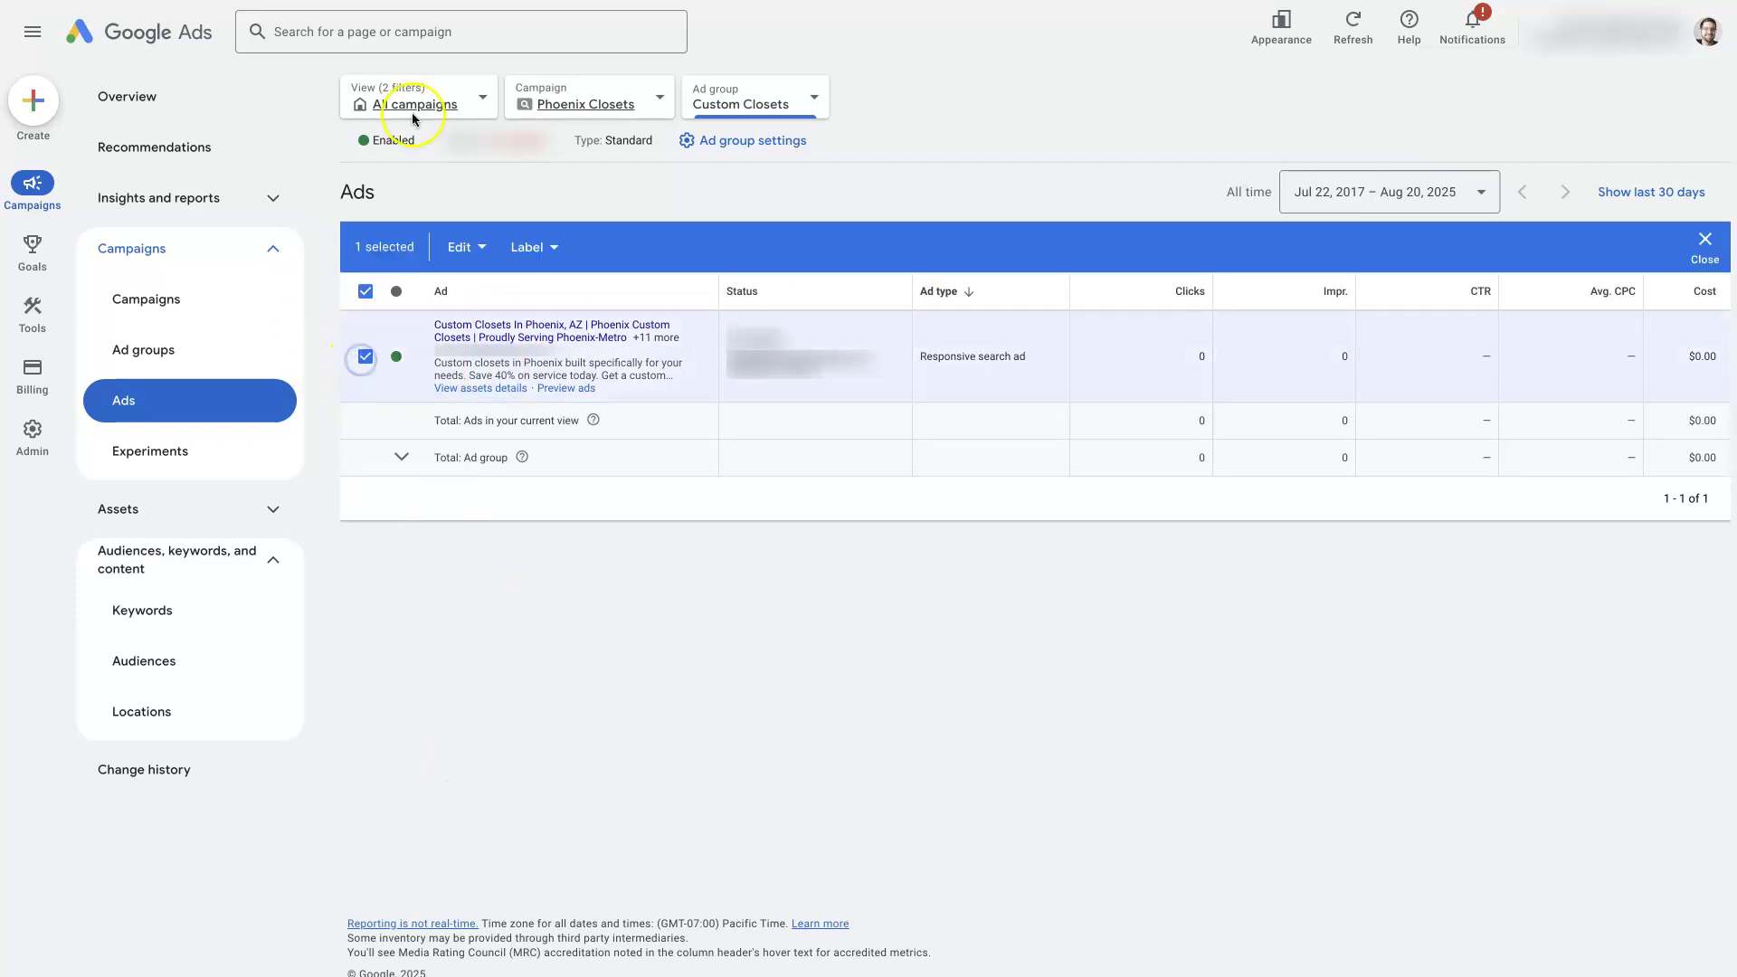
left_click(480, 244)
left_click(433, 291)
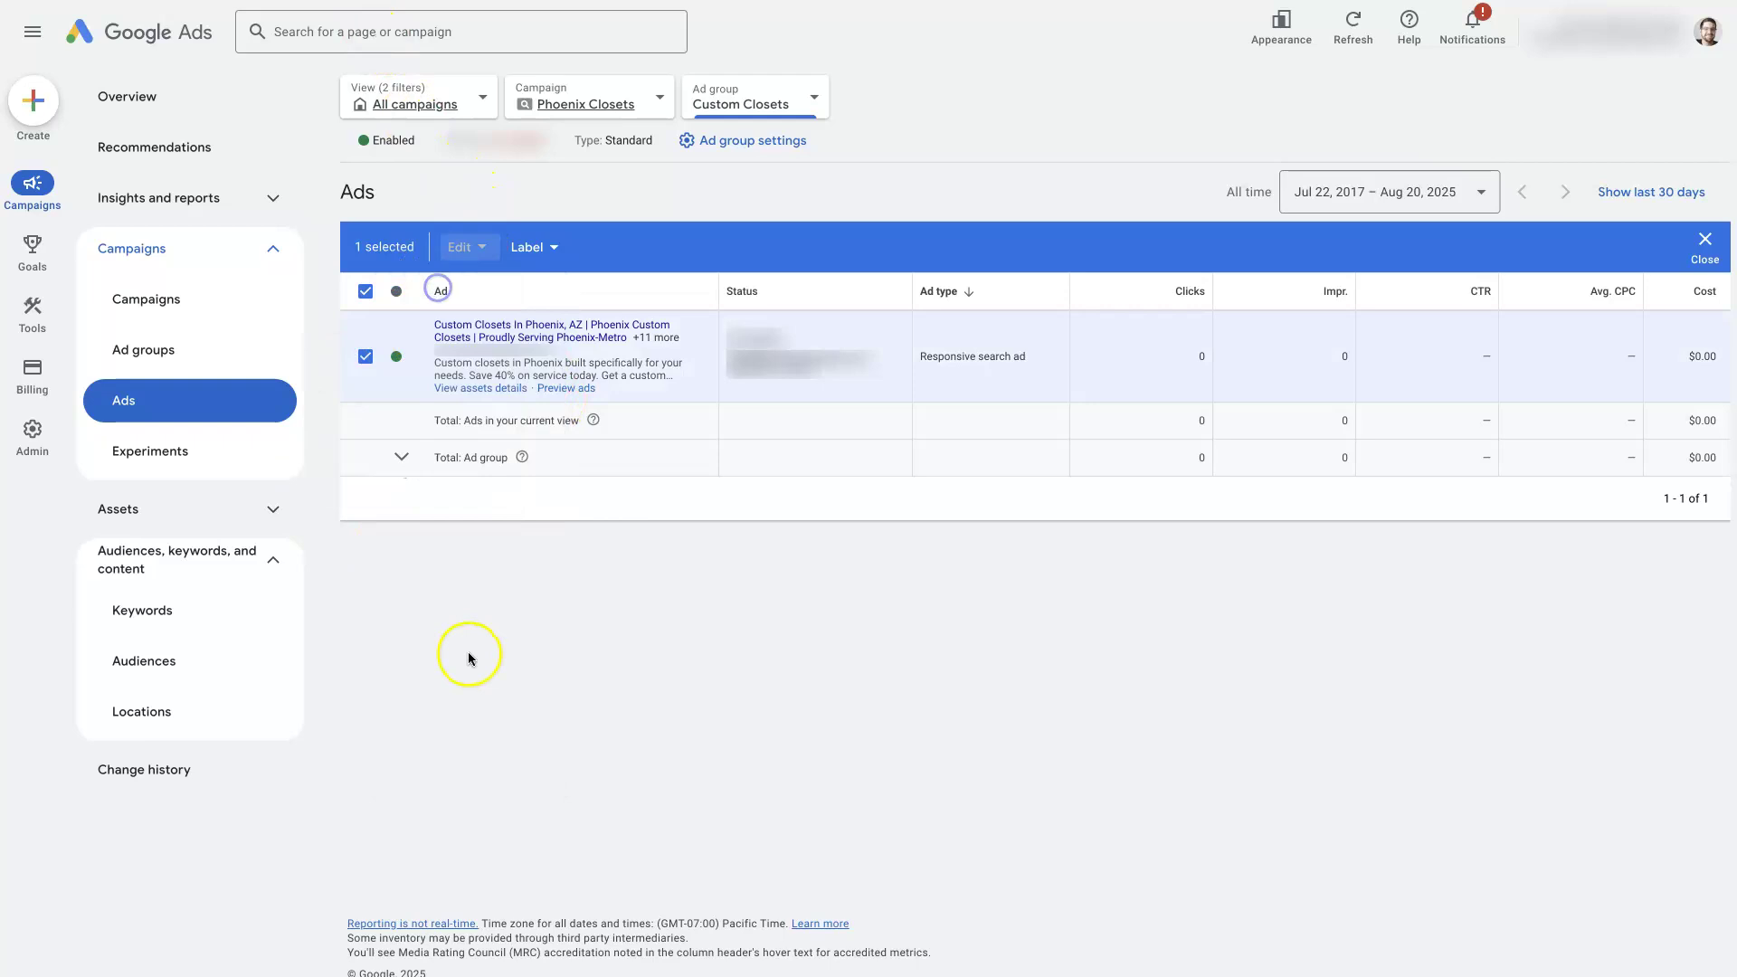
left_click(366, 292)
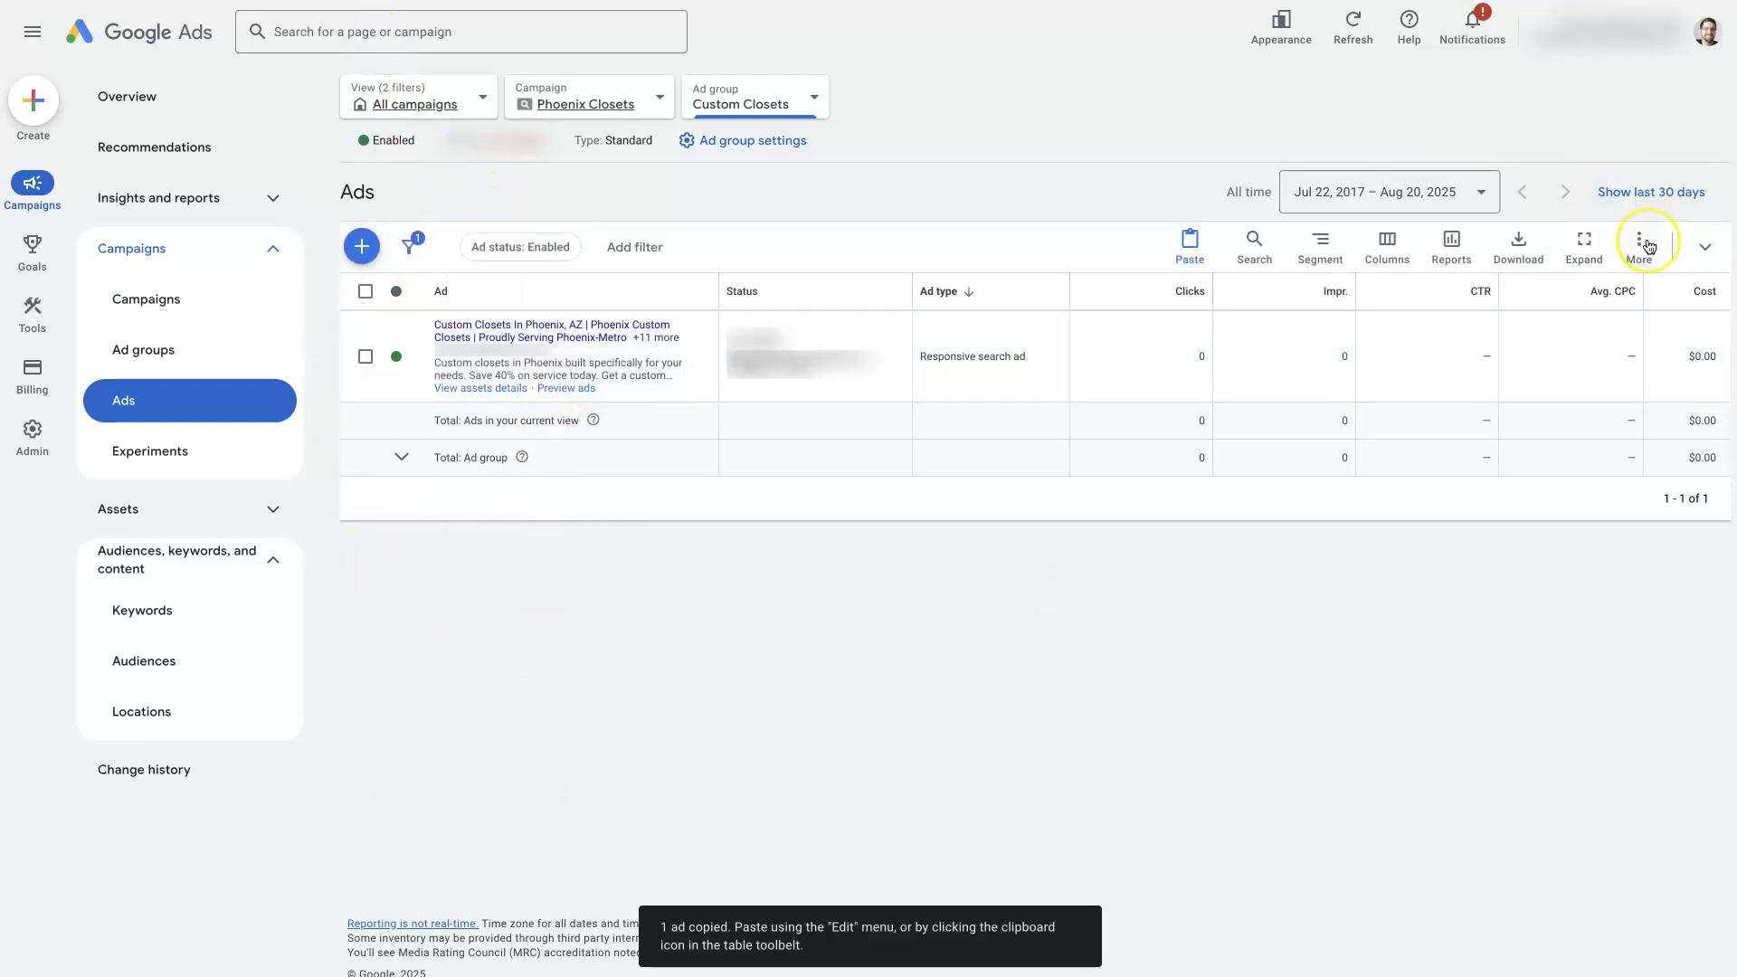
- Reselect the responsive search ad row and bring up the Edit actions again
left_click(1190, 243)
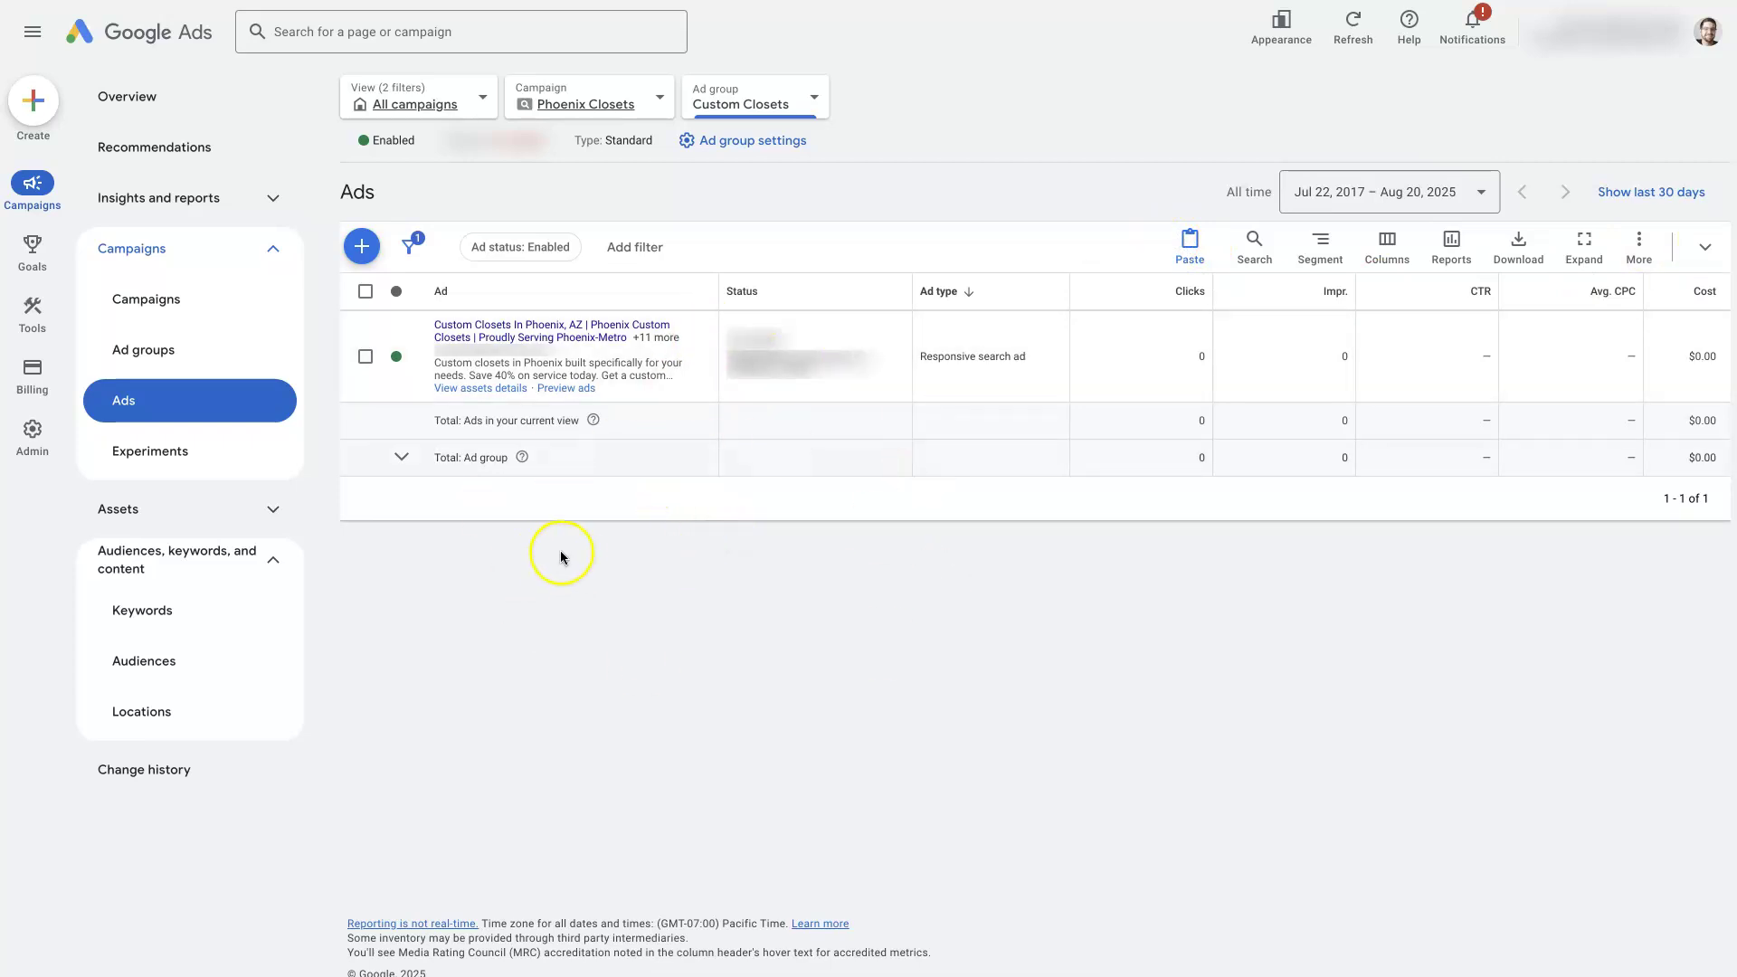
left_click(366, 362)
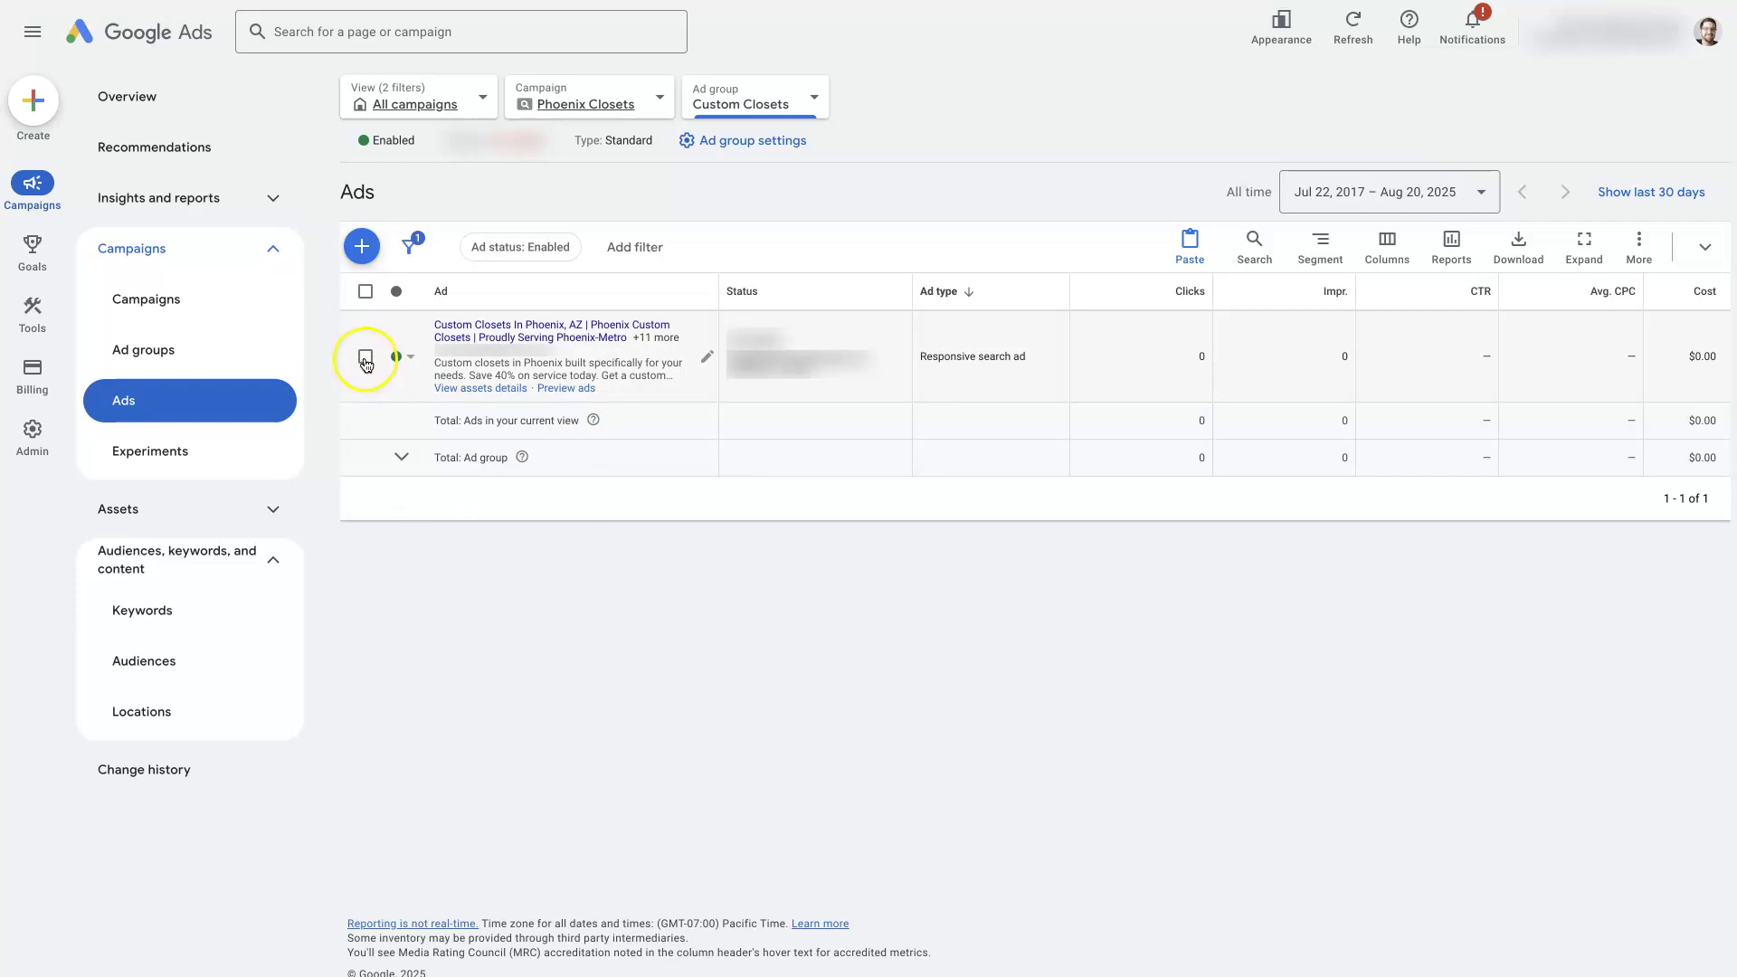
left_click(363, 357)
left_click(460, 247)
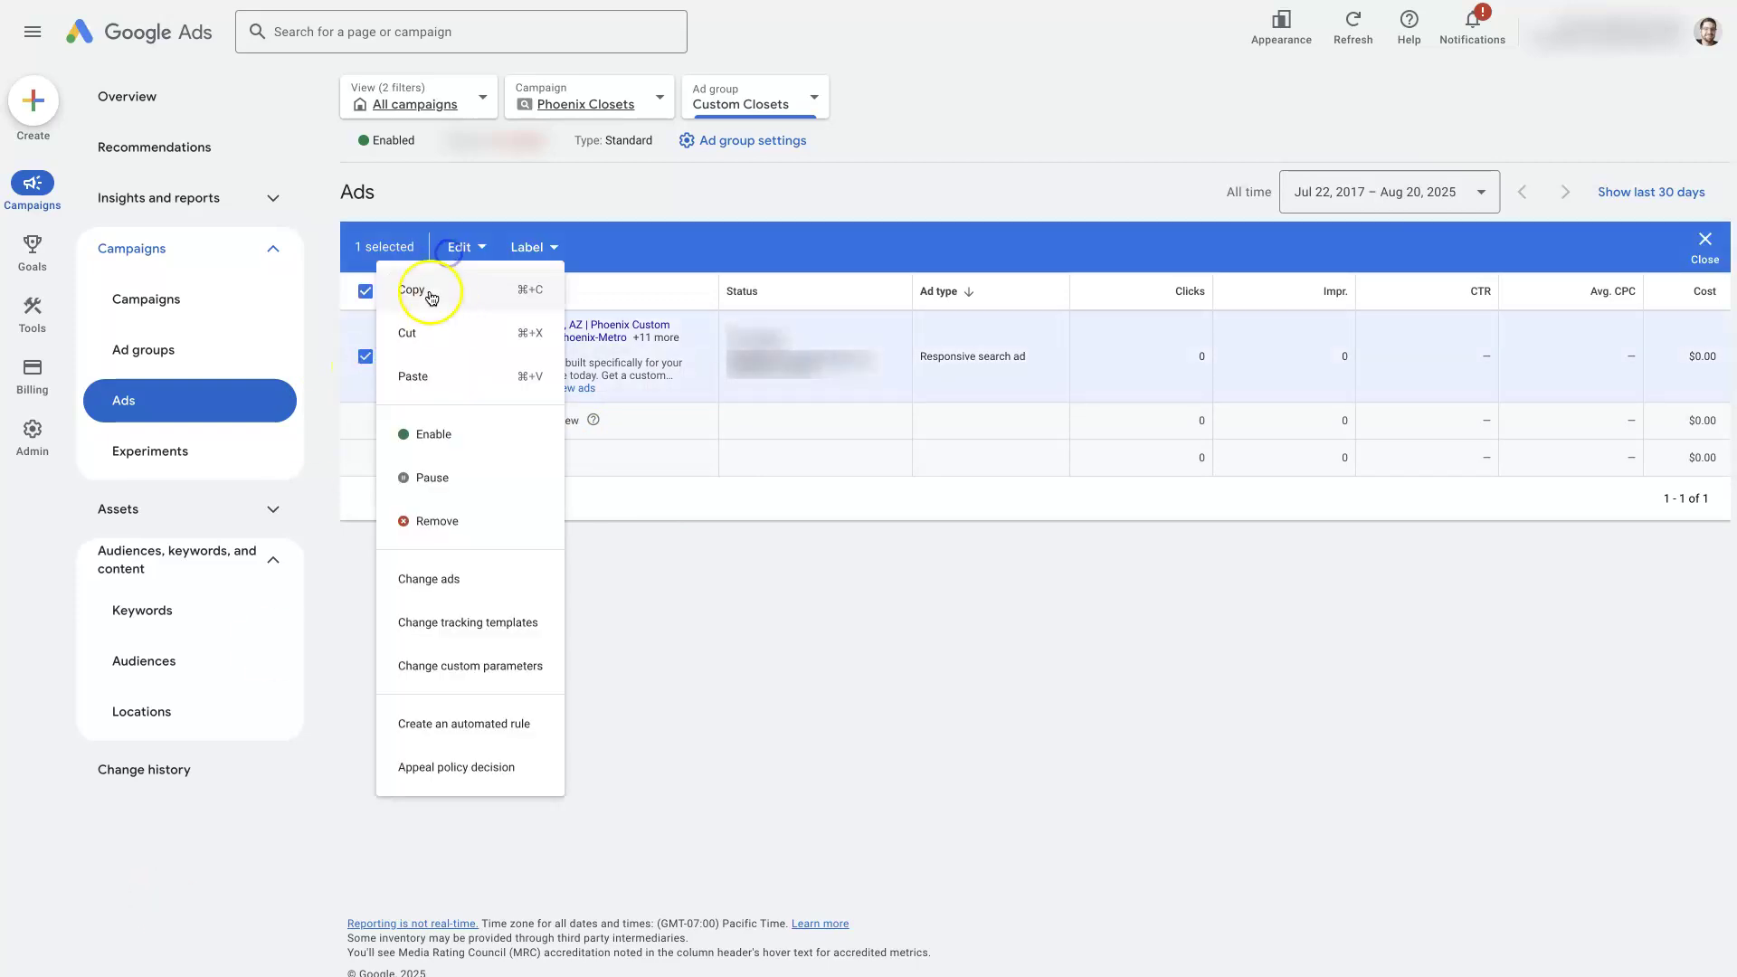
- Copy the ad and set paste options to create a duplicate and pause new ads
left_click(431, 292)
left_click(365, 291)
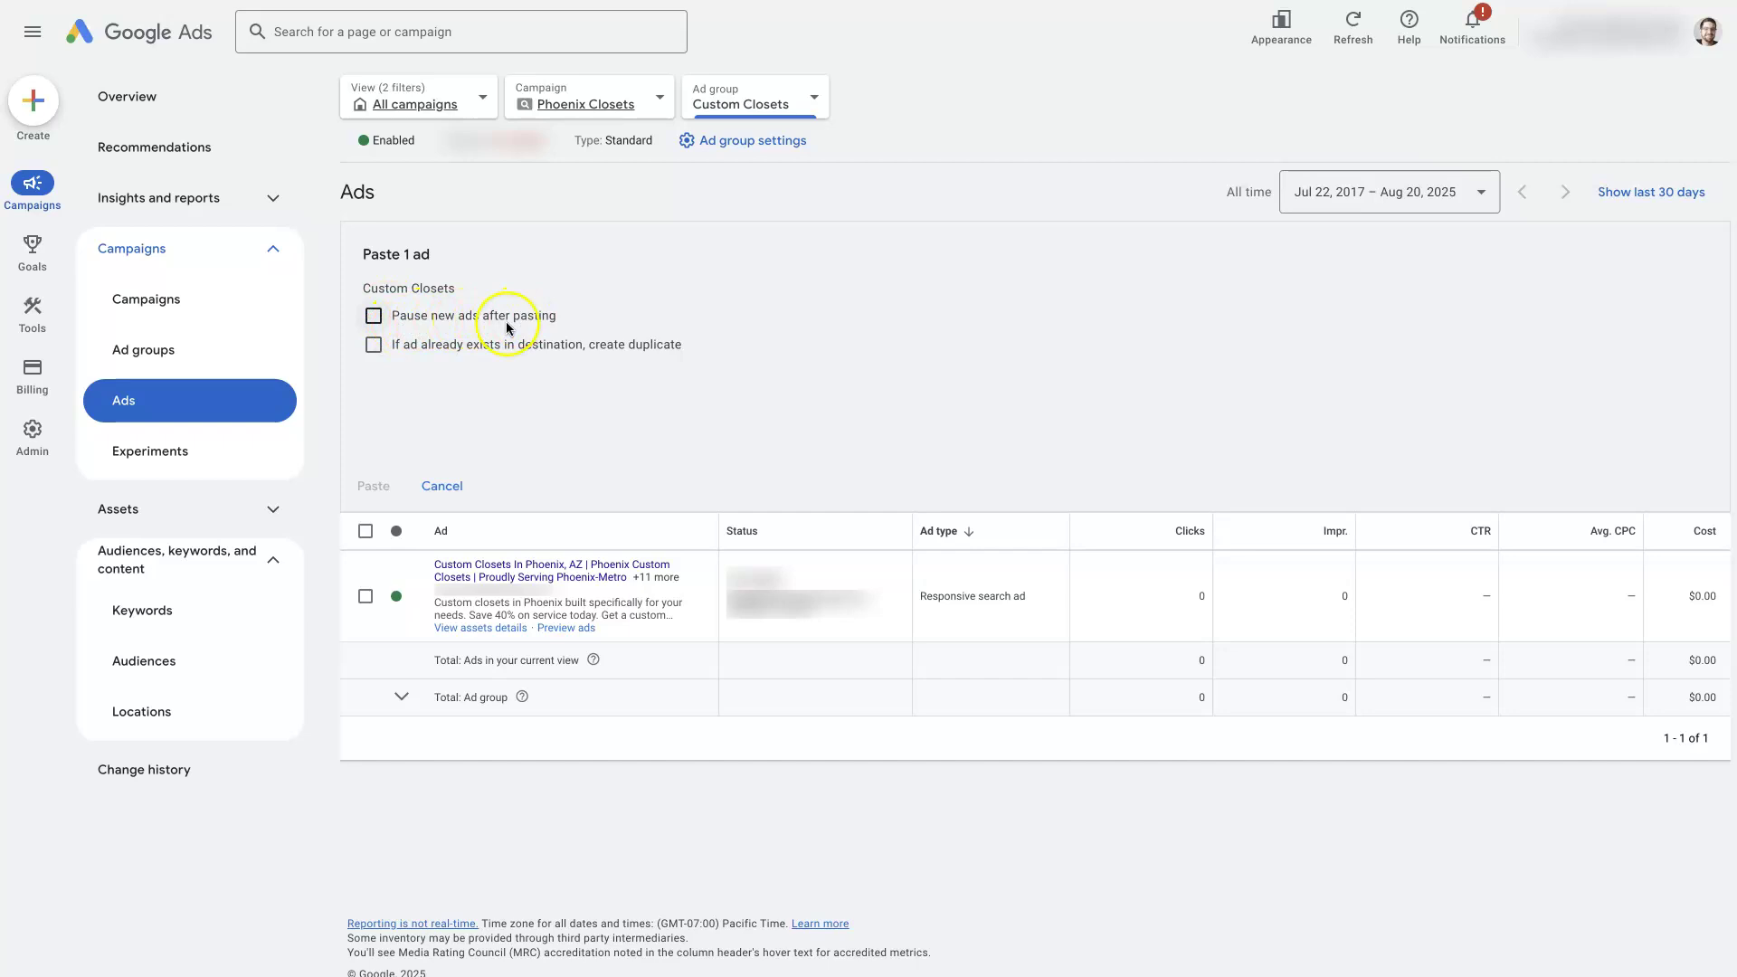
left_click(374, 346)
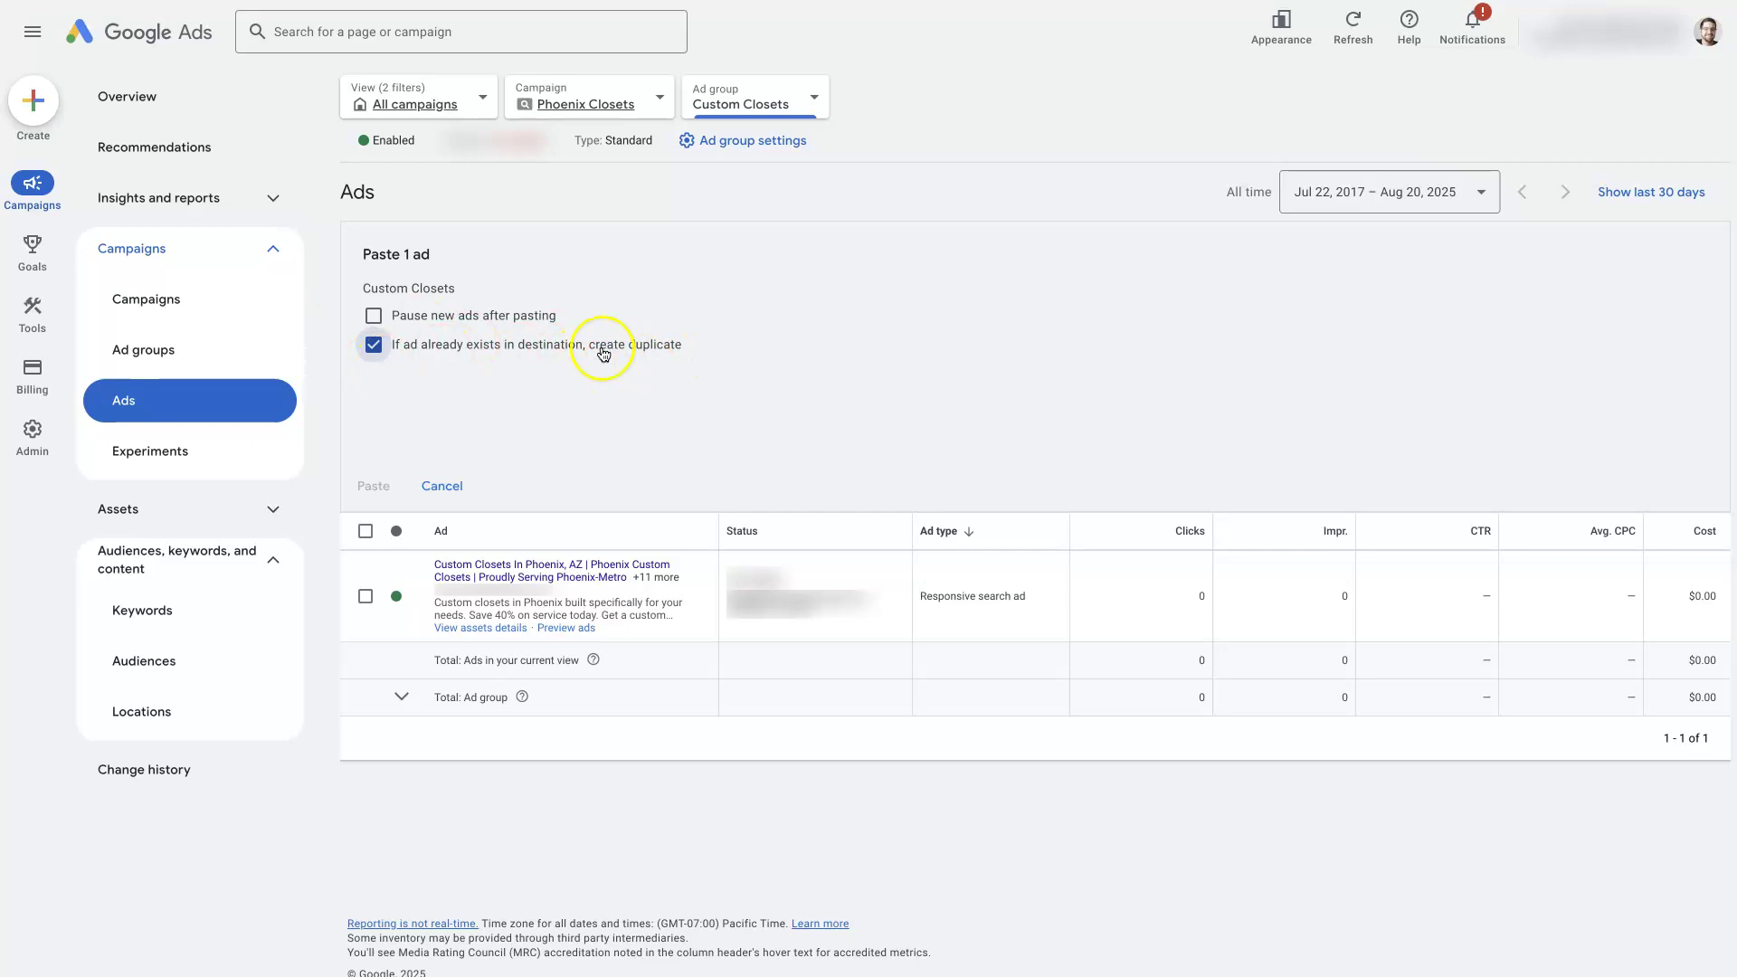
left_click(374, 315)
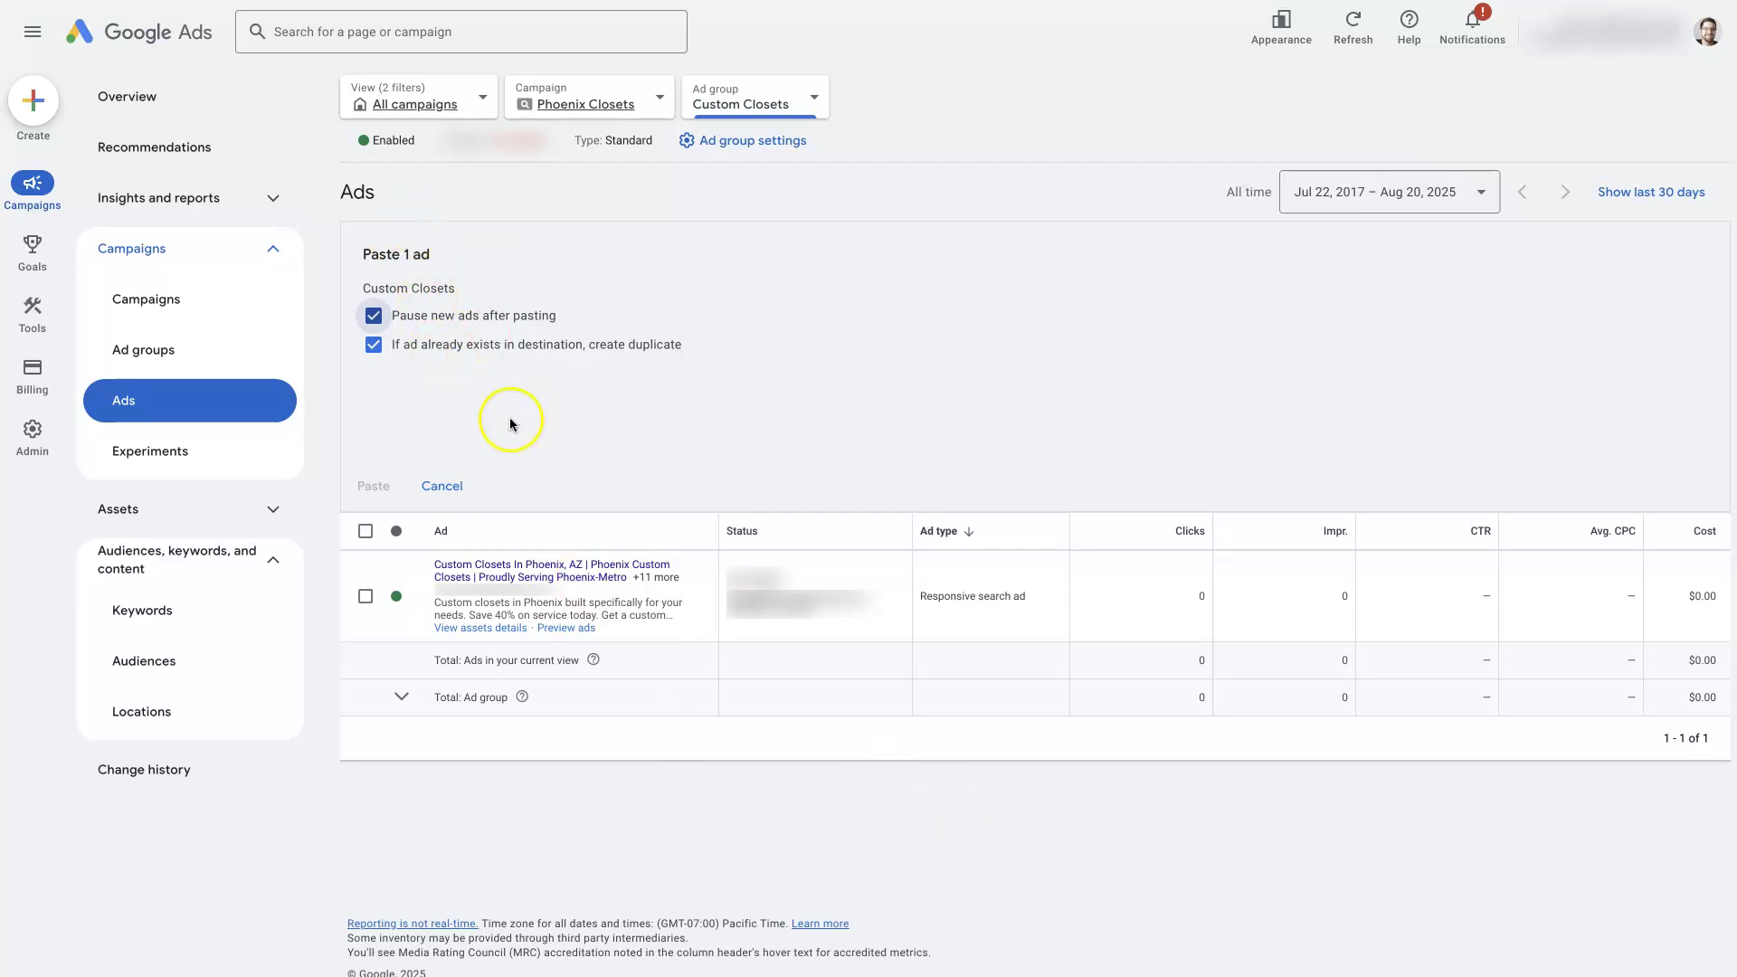
- Check the pasted ad's final URL and status, then cancel the paste without changes
left_click(375, 489)
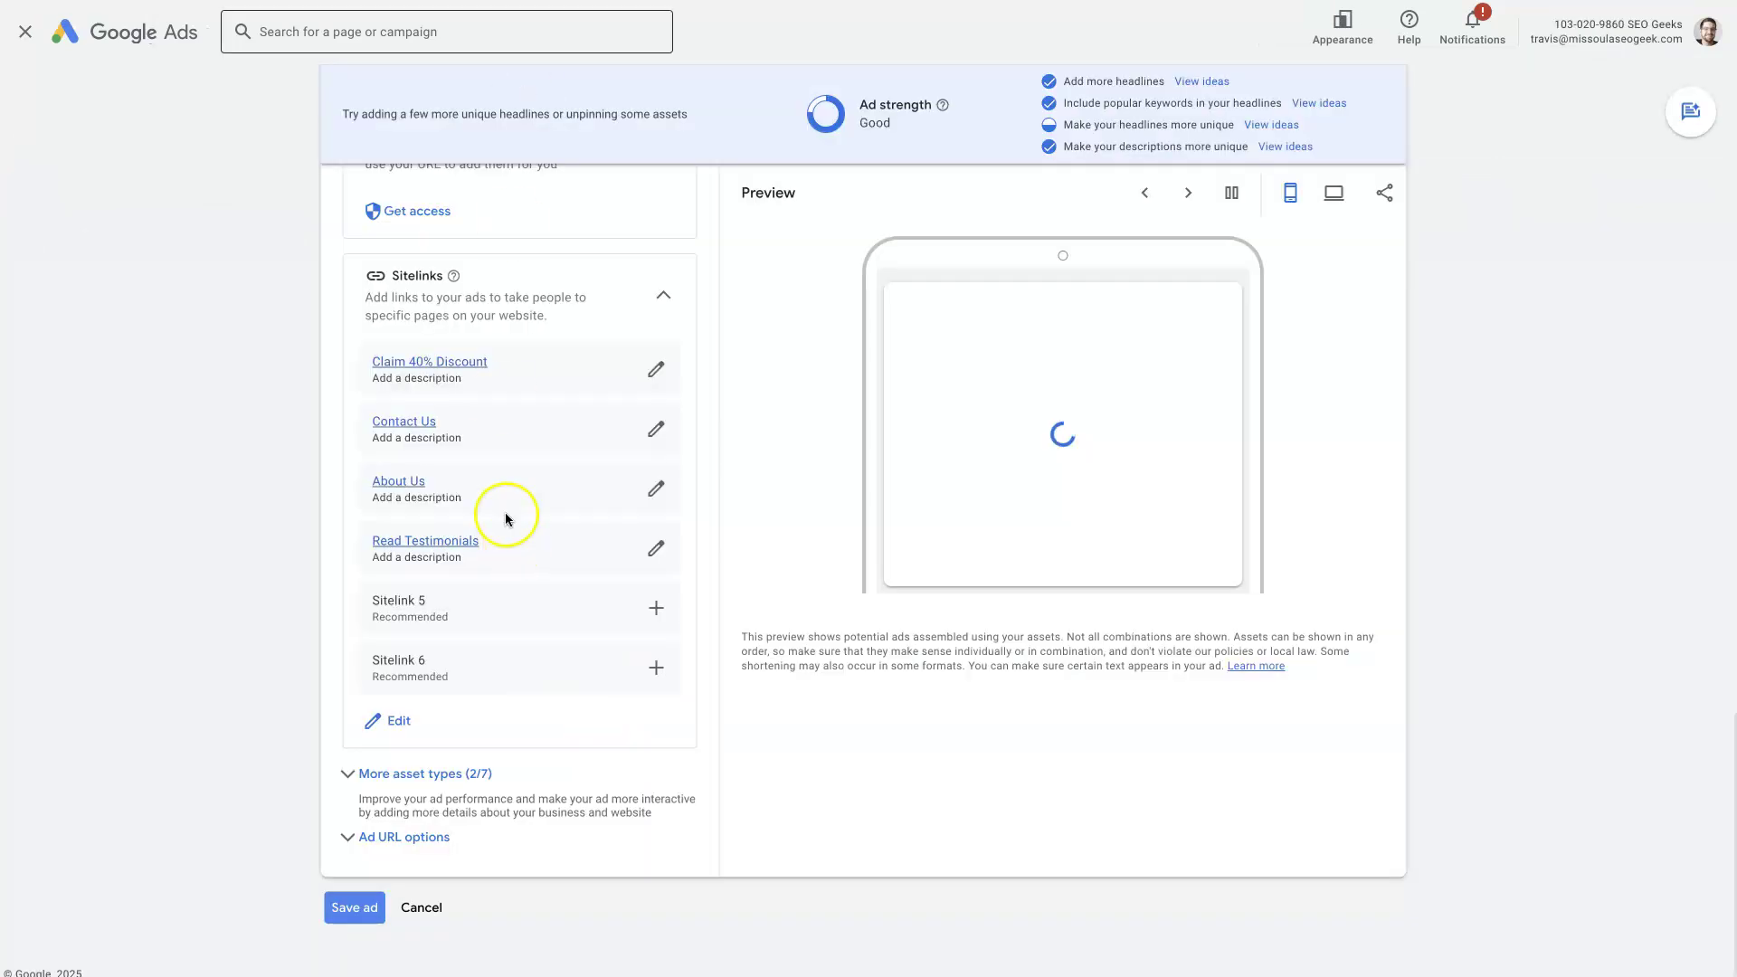
scroll(498, 471, "up", 10)
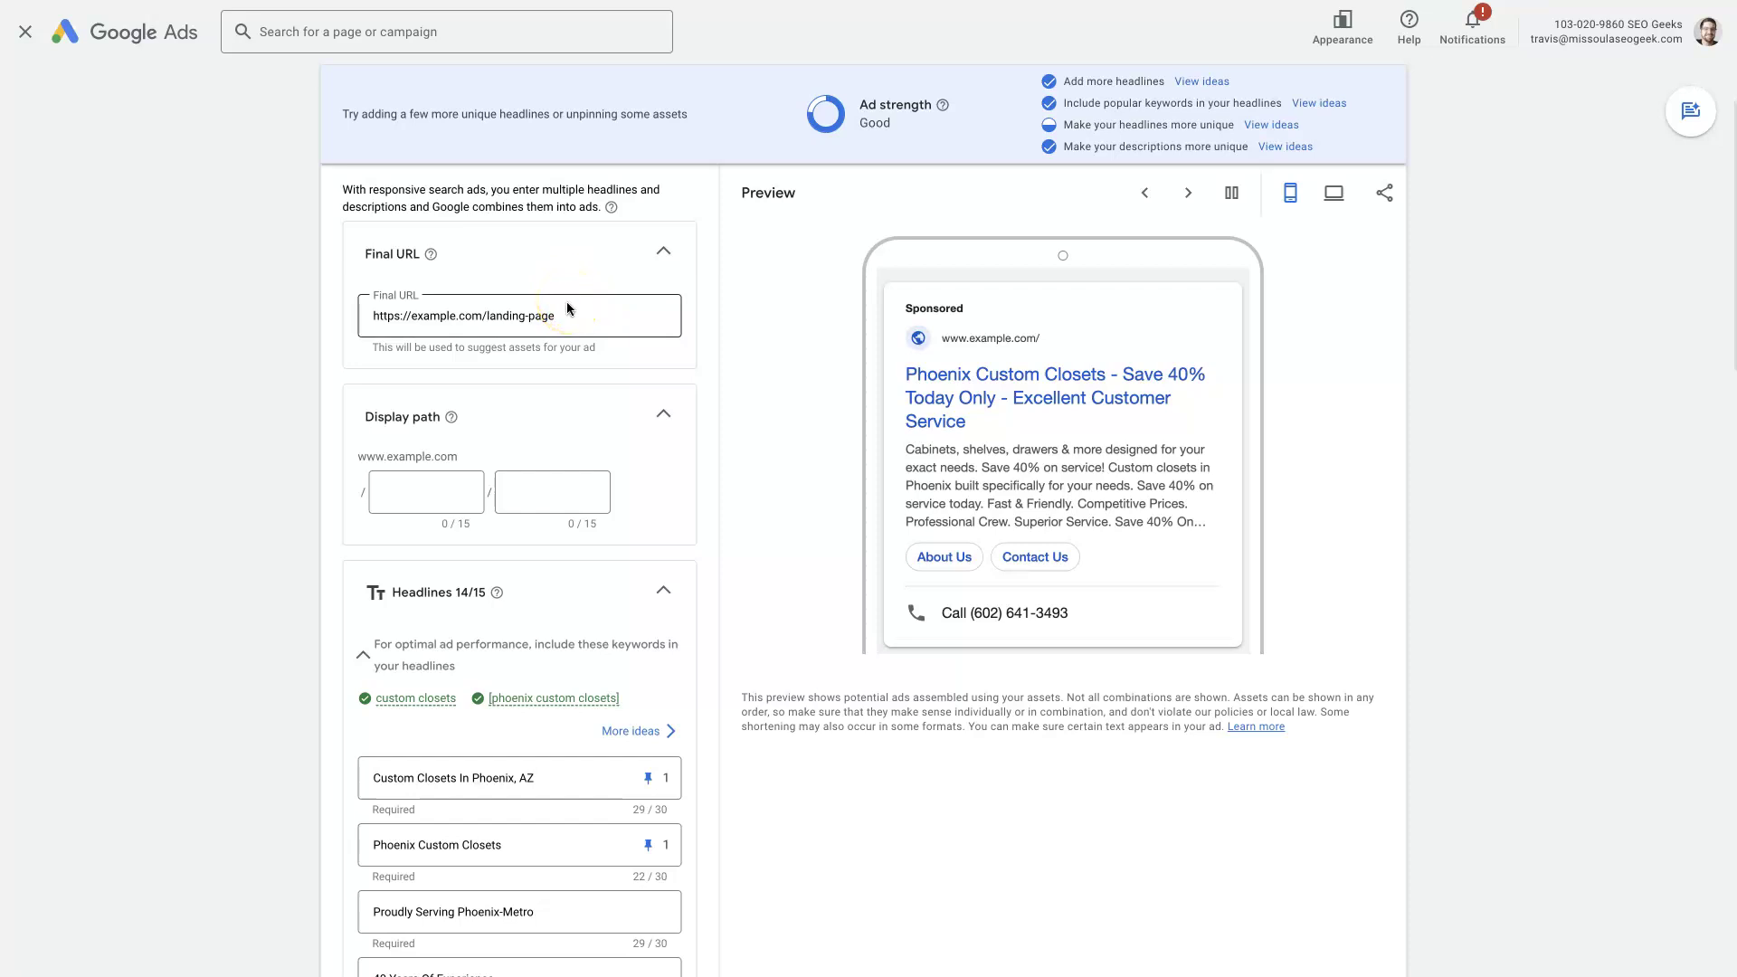
left_click_drag(567, 309, 355, 311)
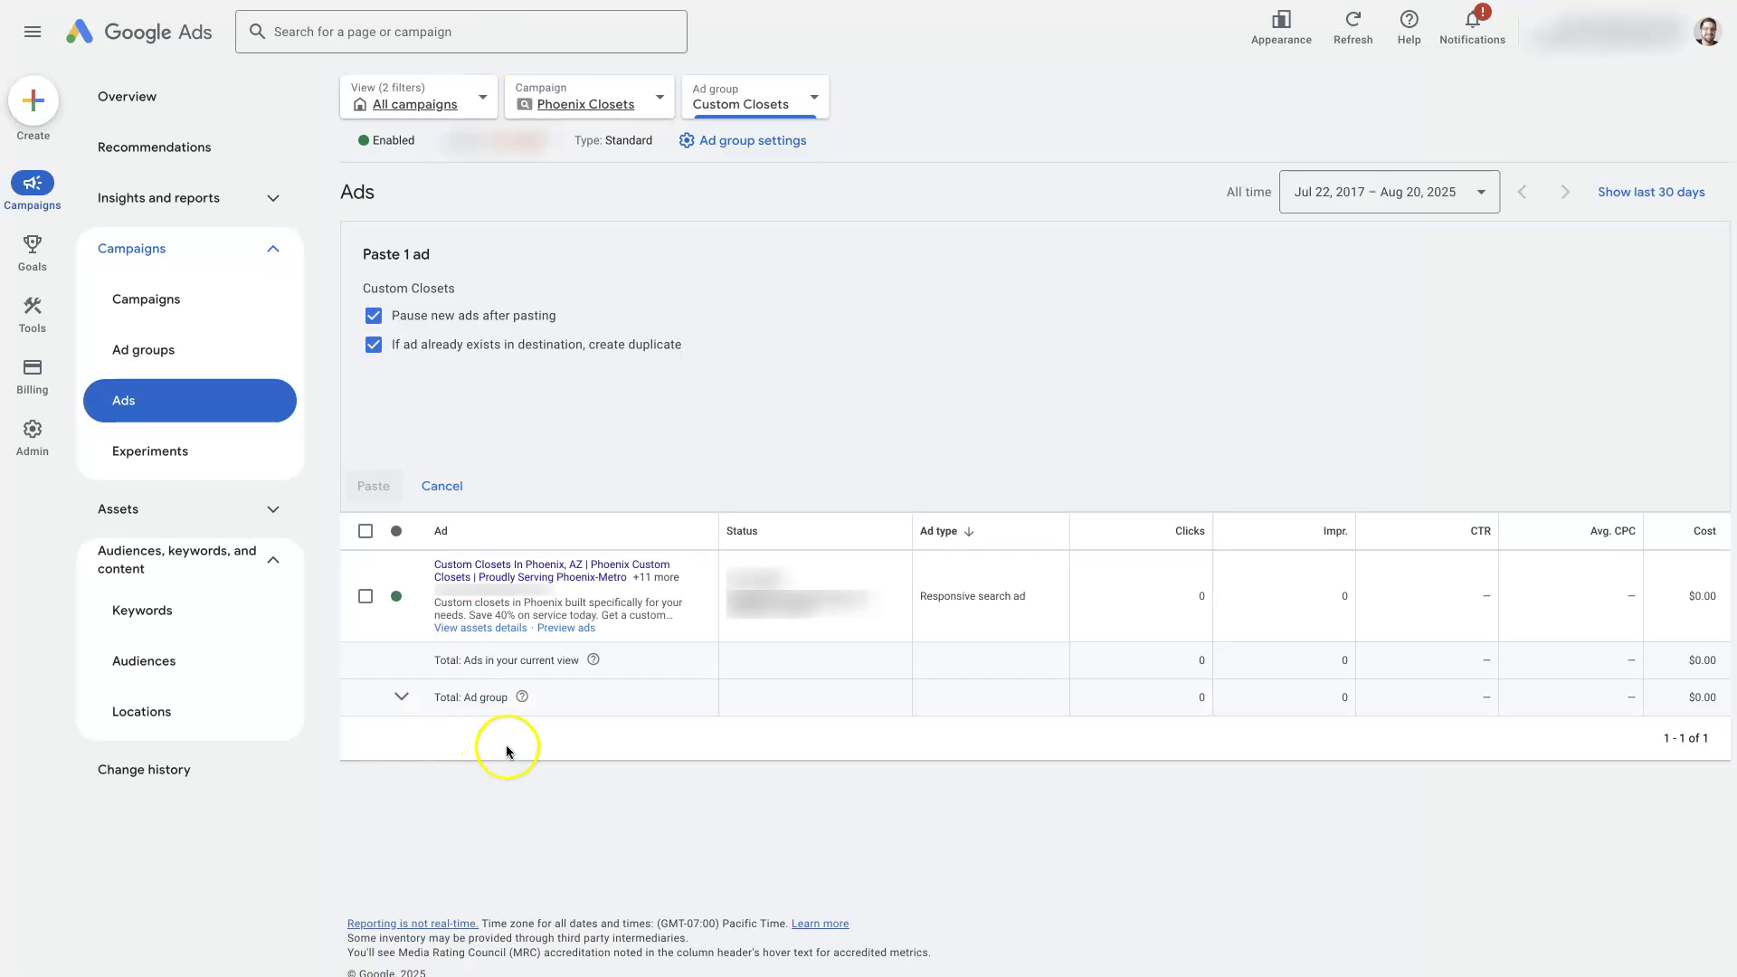
left_click(396, 599)
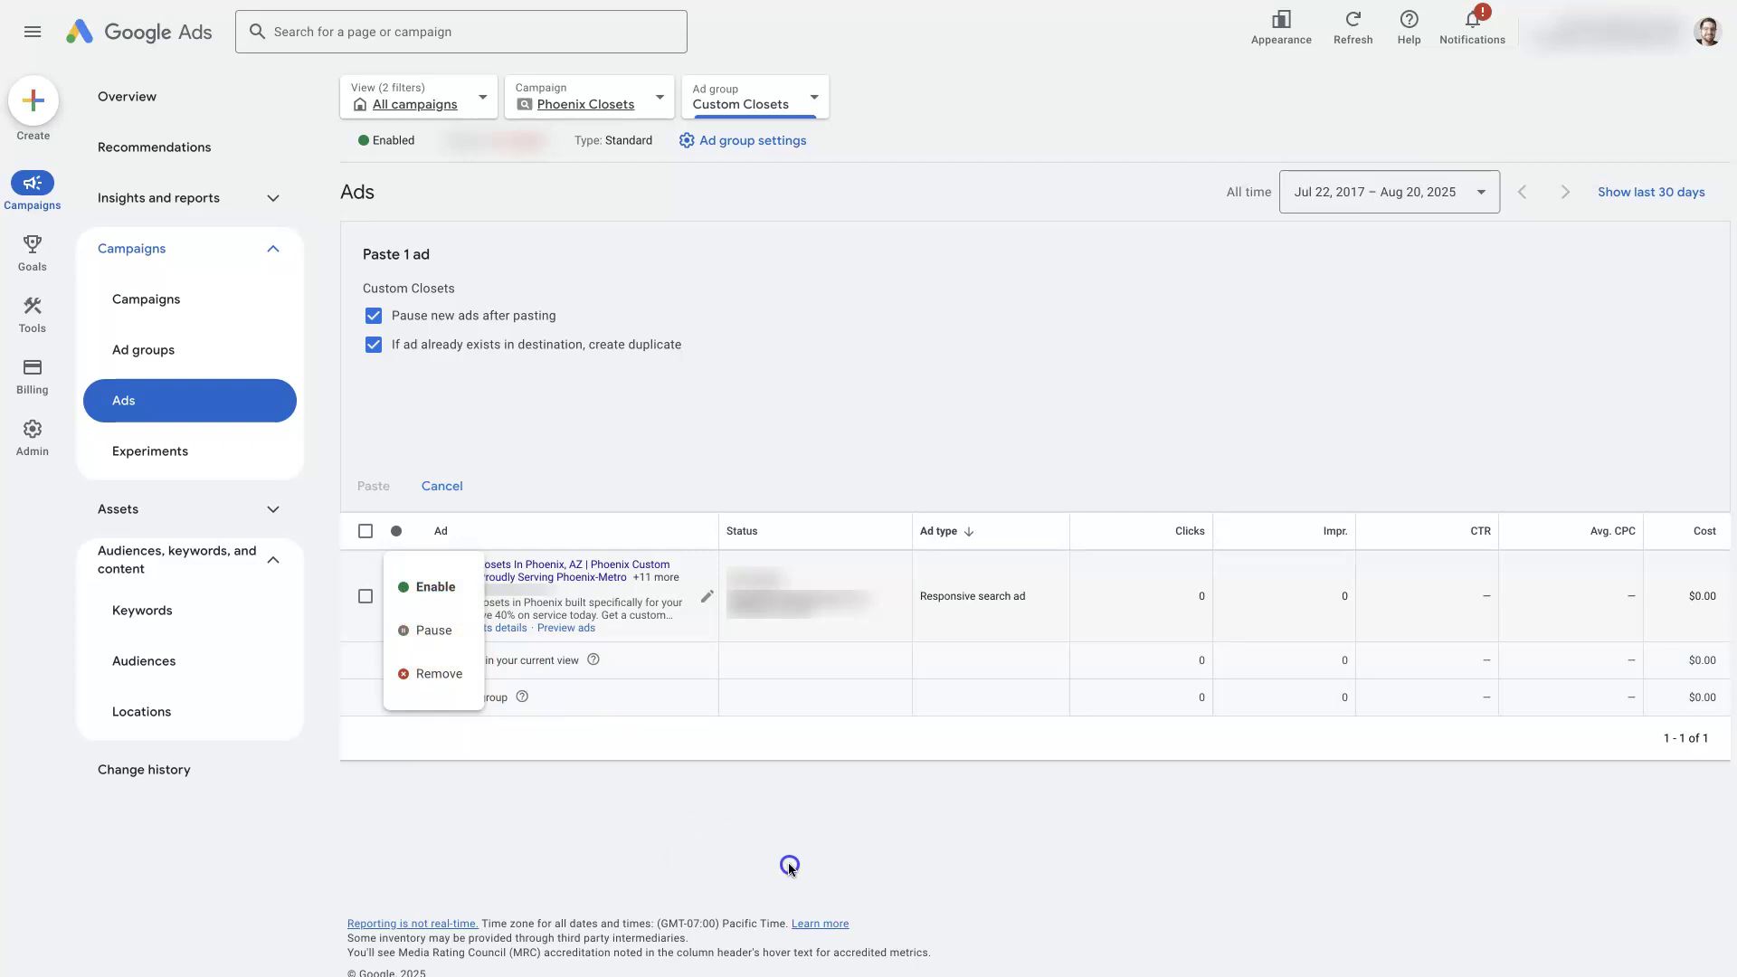
left_click(789, 866)
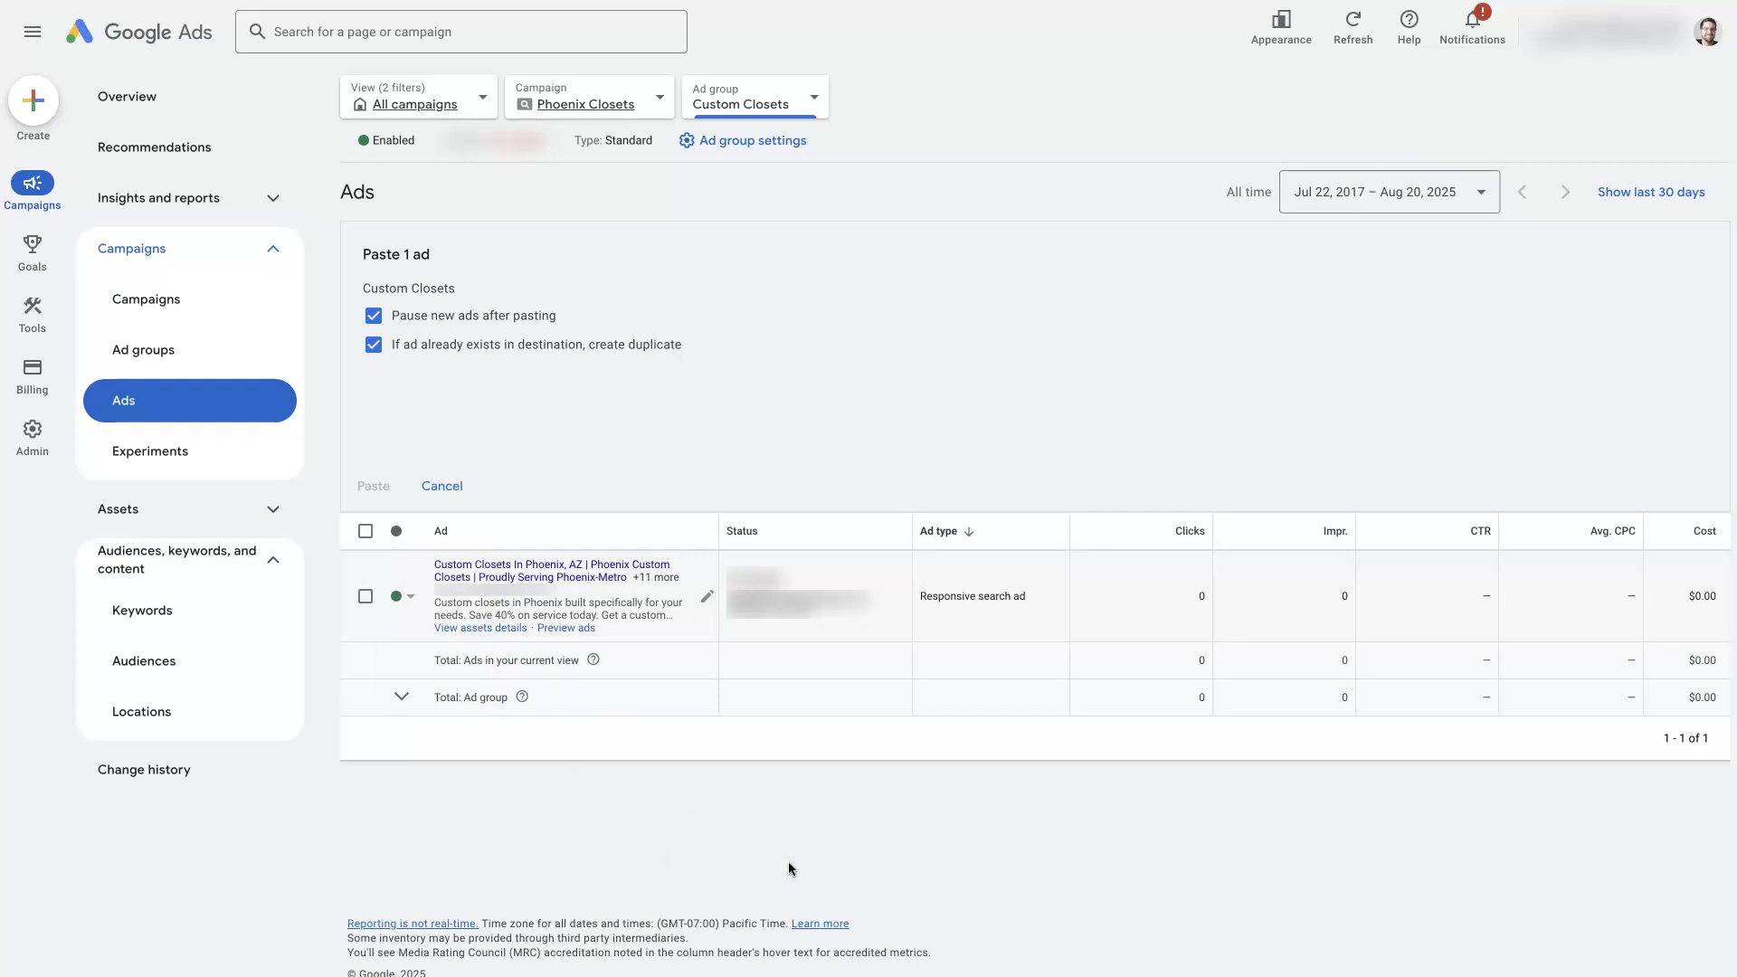
left_click(442, 484)
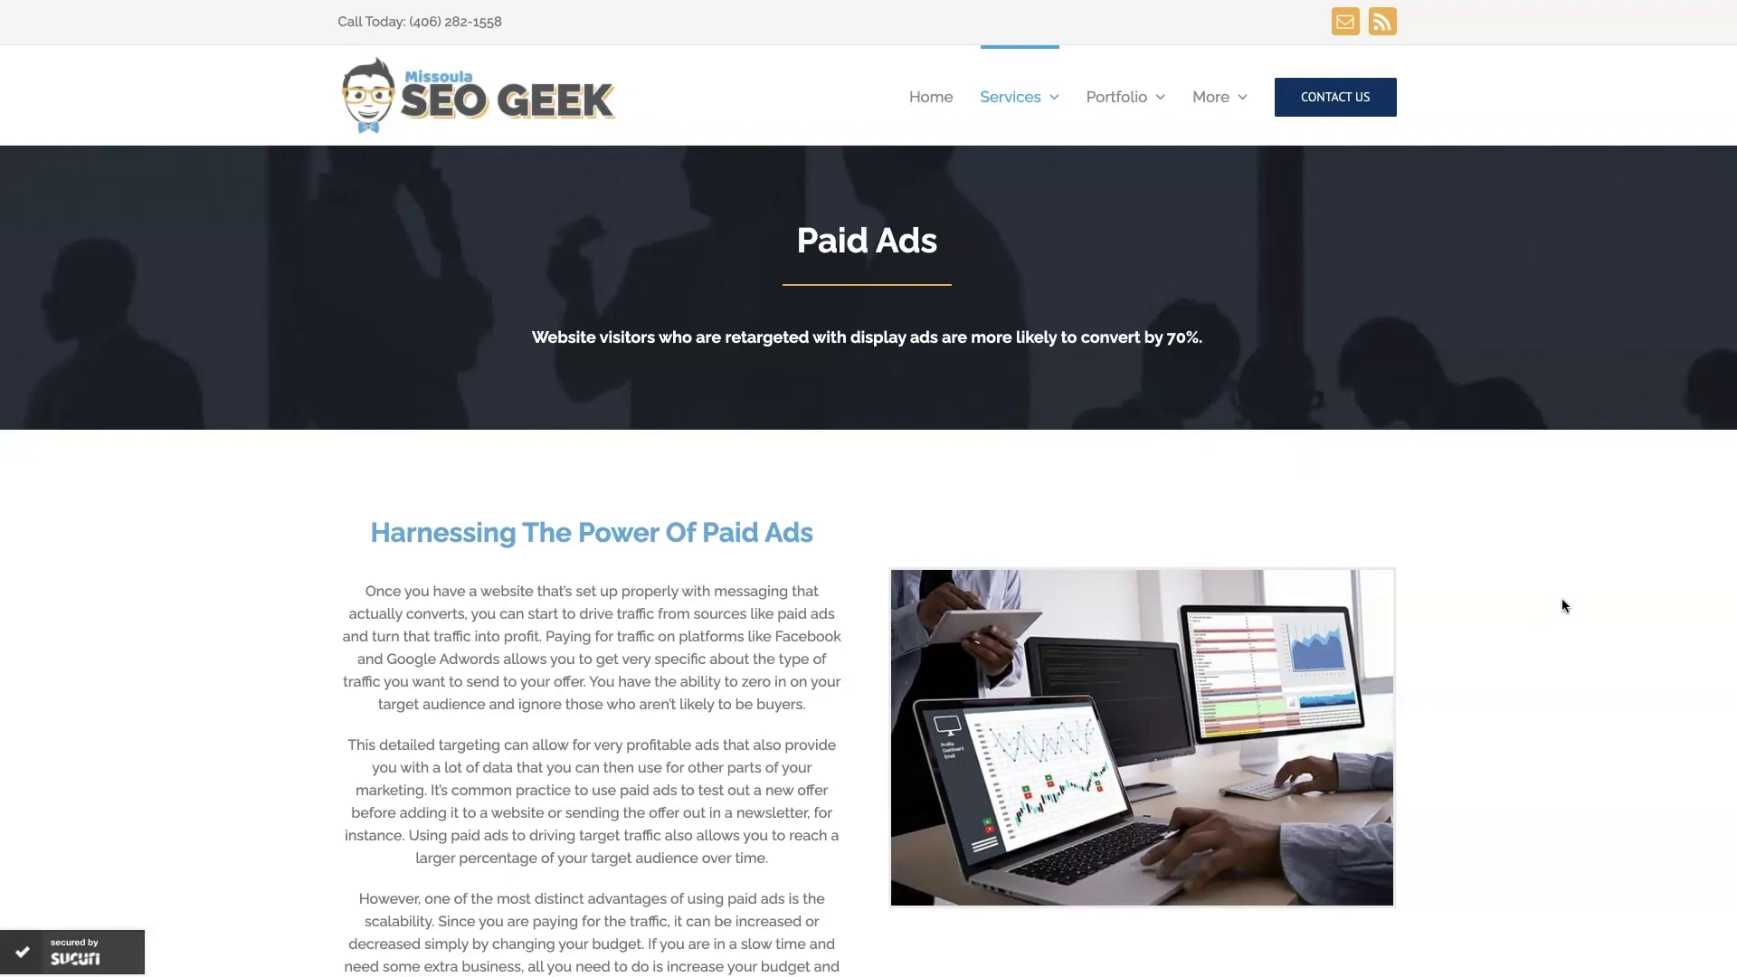
scroll(1538, 669, "down", 15)
scroll(1538, 674, "down", 4)
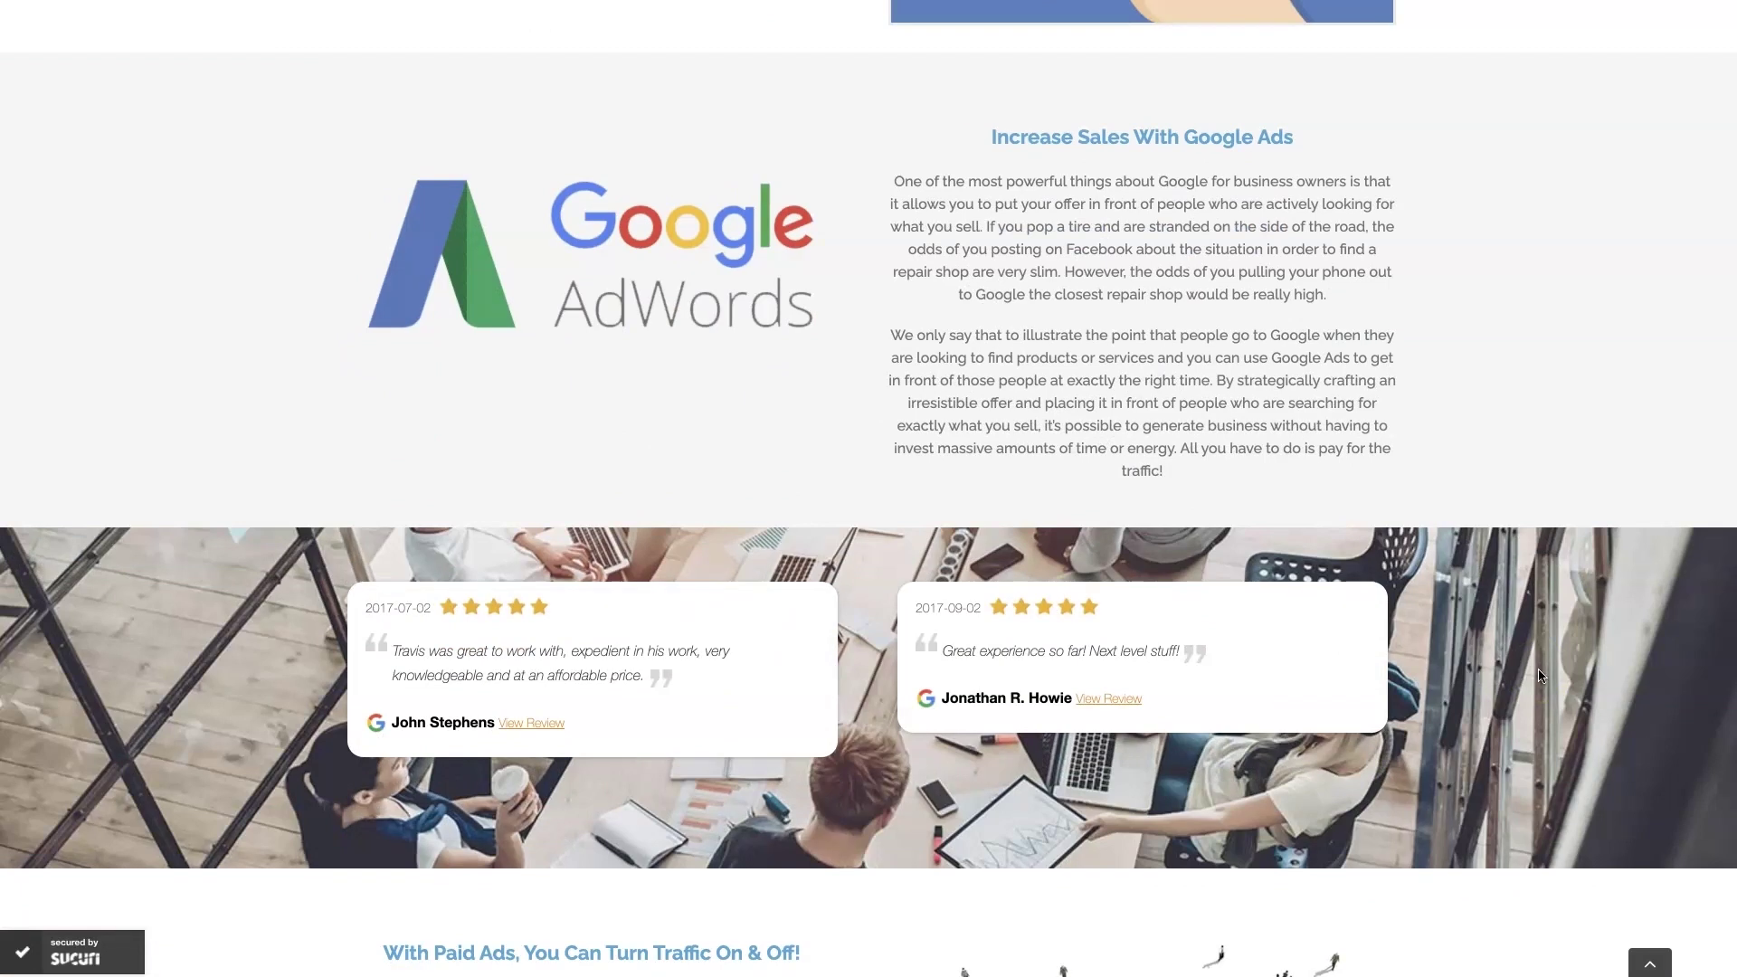
scroll(1540, 675, "up", 1)
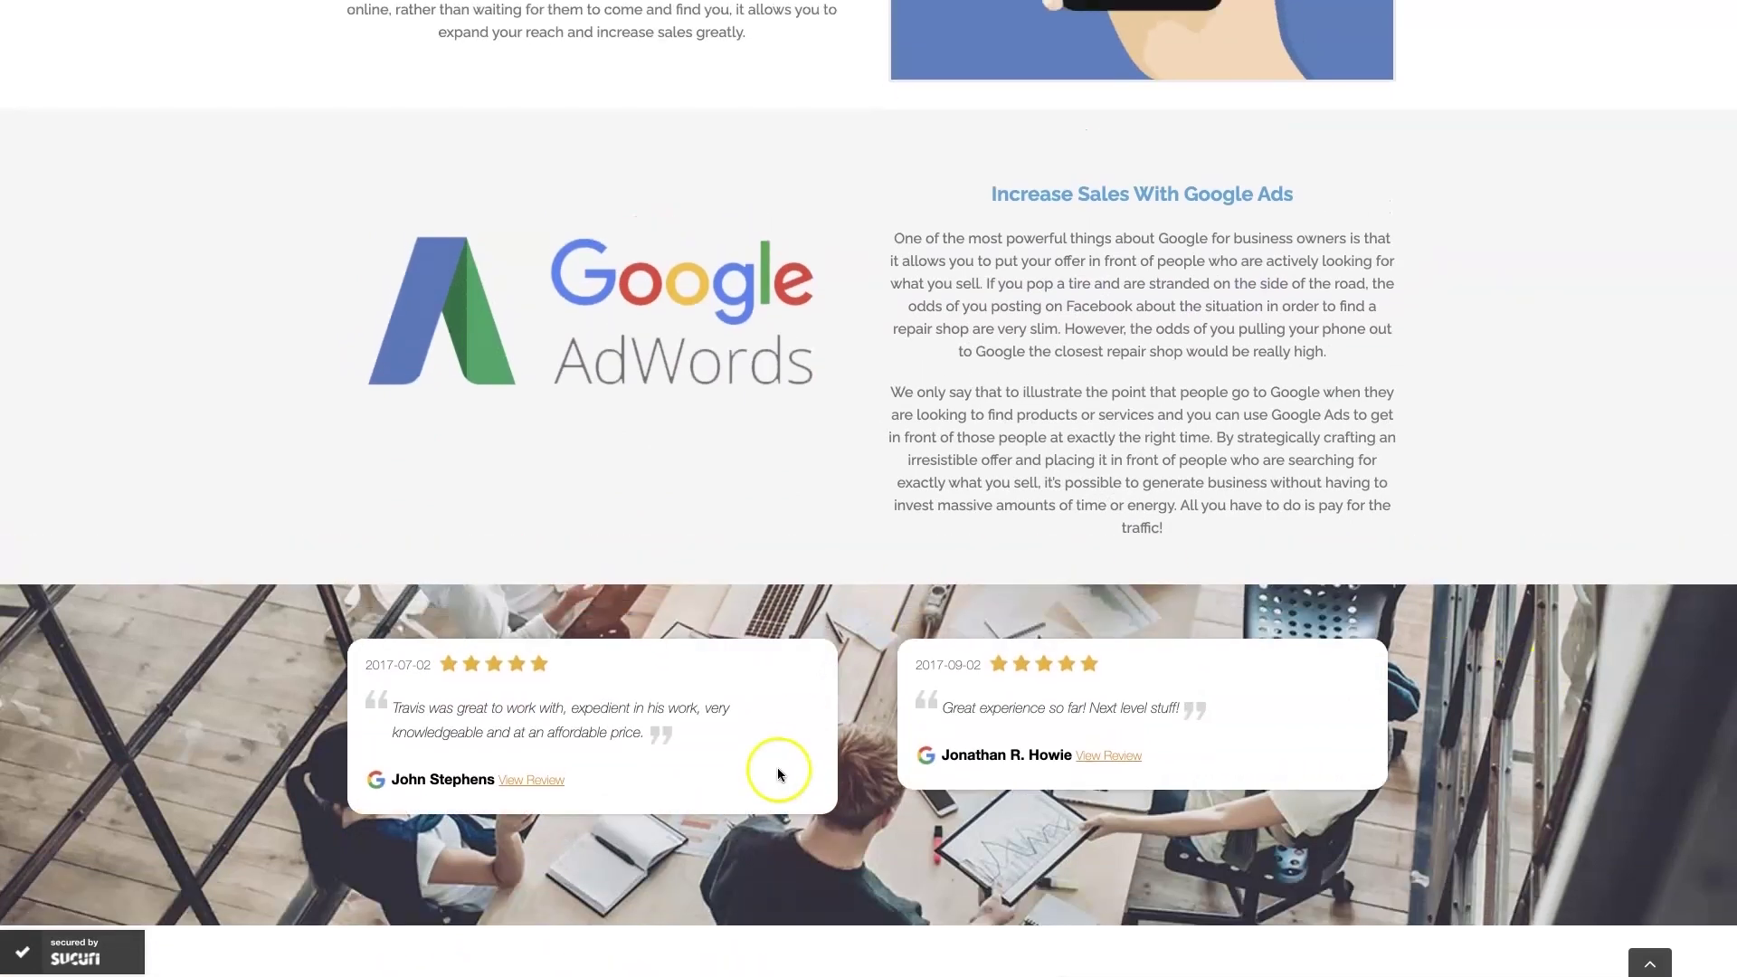